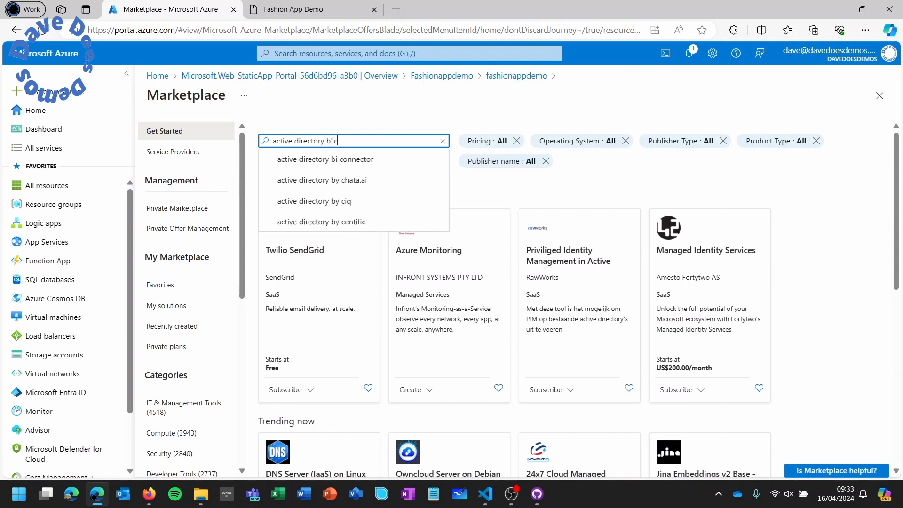
# - Search the Marketplace for 'active directory b2c' and start creating Azure Active Directory B2C
pyautogui.write('2')
pyautogui.write('c')
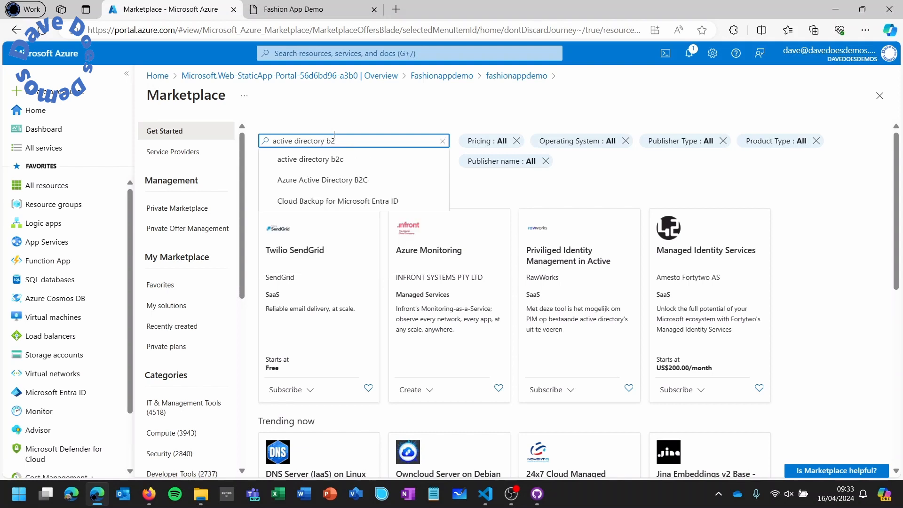
pyautogui.press('Return')
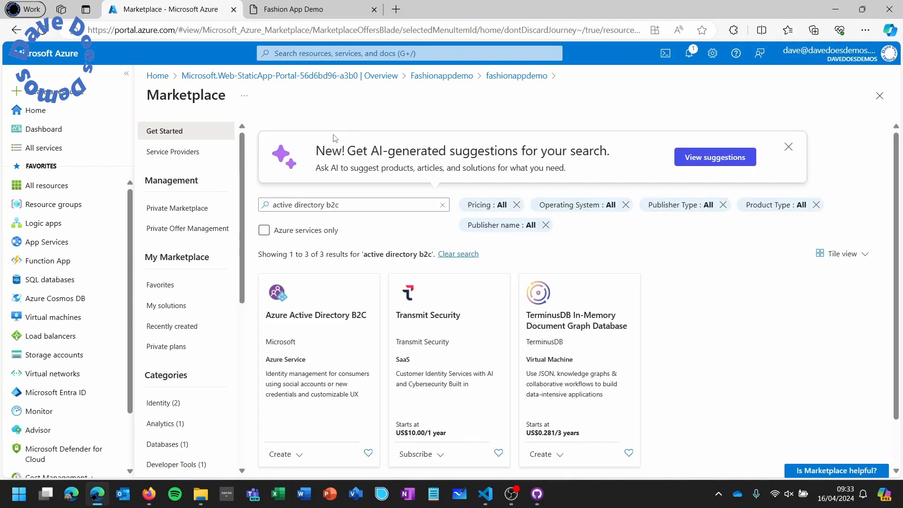
pyautogui.click(285, 456)
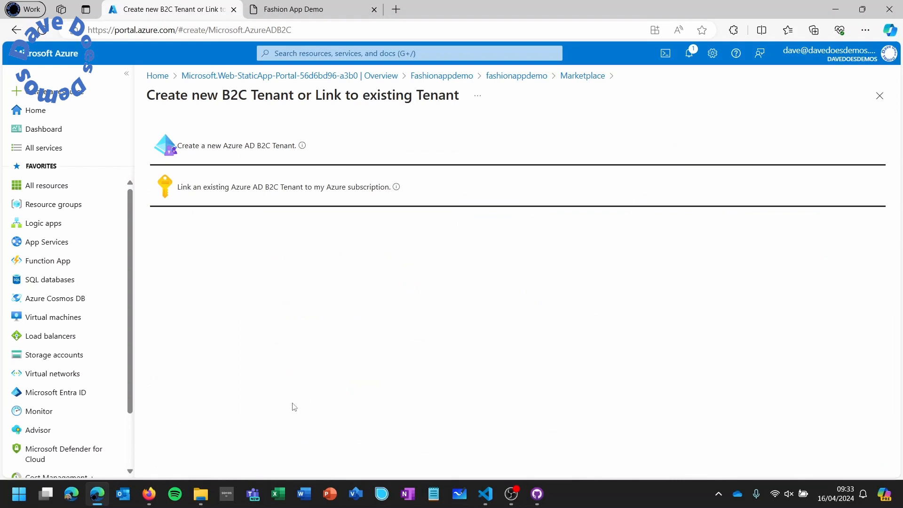
# - Choose a new Azure AD B2C tenant named fashiondemoorg with initial domain fashiondemodomain
pyautogui.click(270, 150)
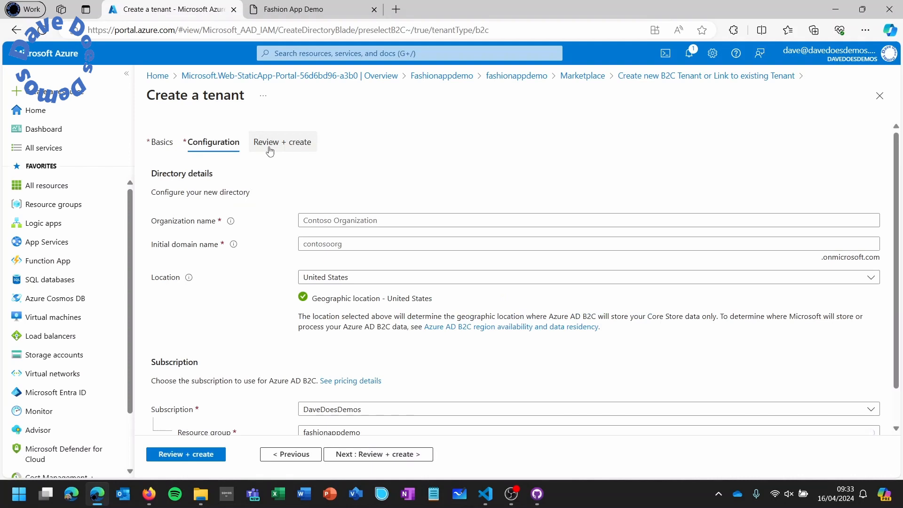
pyautogui.click(341, 220)
pyautogui.write('fash')
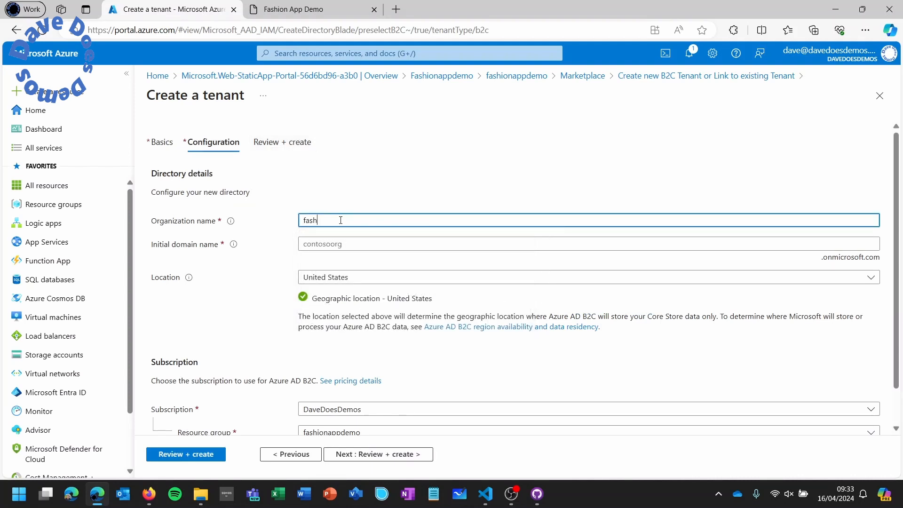
pyautogui.write('iondemoorg')
pyautogui.press('Tab')
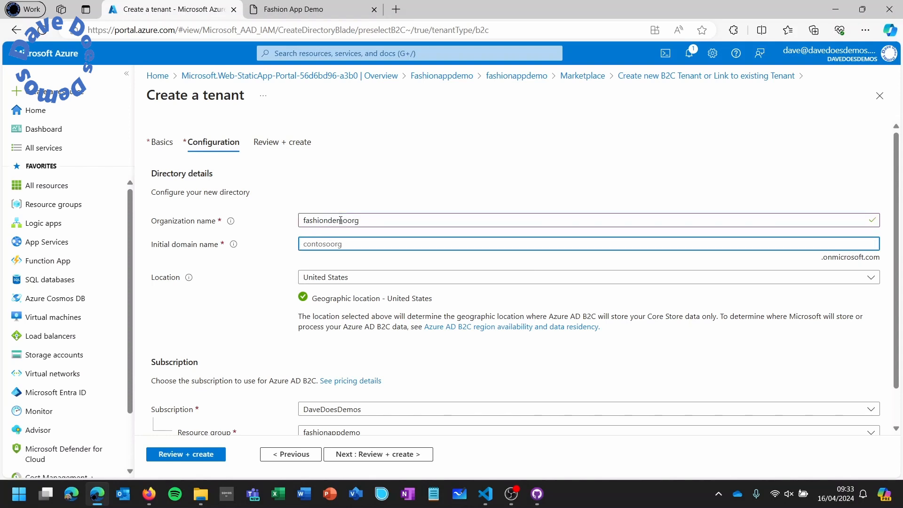
pyautogui.write('fashiondemodomain')
# - Set the tenant location to Sweden and run Review + create validation
pyautogui.click(347, 277)
pyautogui.write('sw')
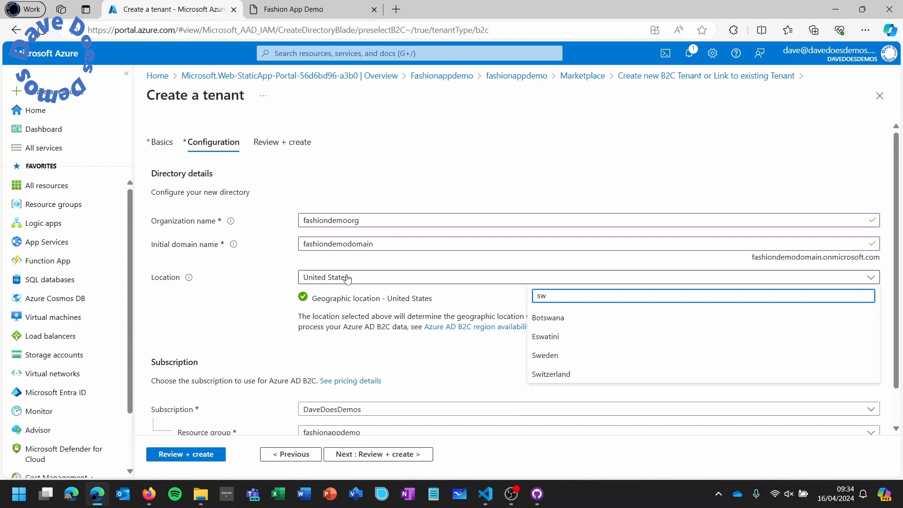
pyautogui.click(535, 356)
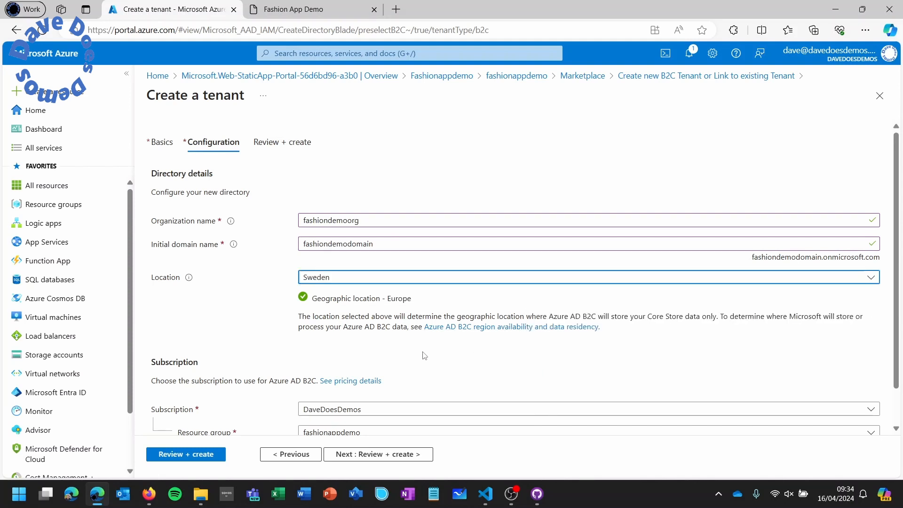
pyautogui.scroll(-1, 417, 338)
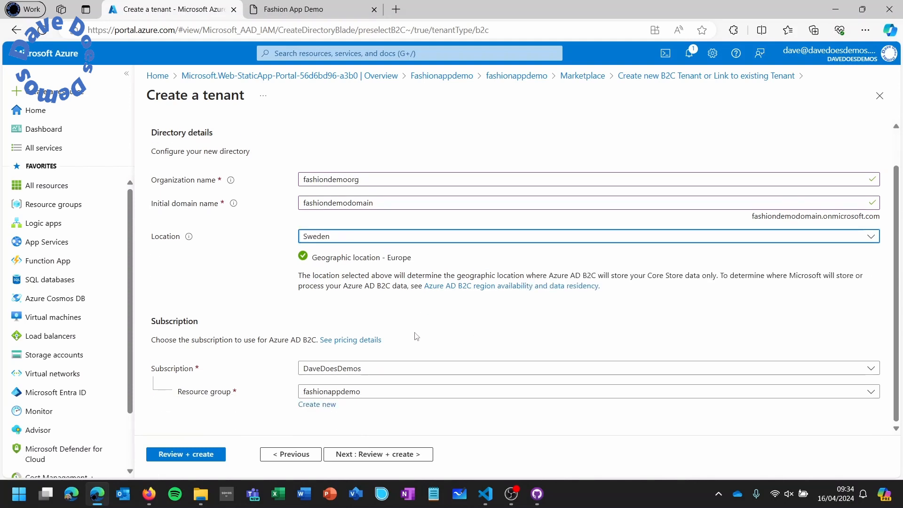
pyautogui.click(187, 454)
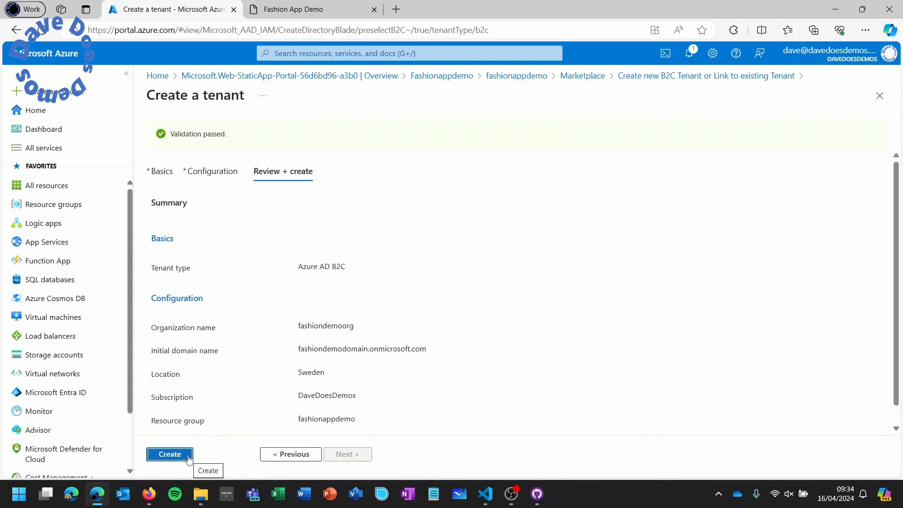
# - Create the fashiondemoorg tenant and follow the link to navigate to it
pyautogui.click(170, 454)
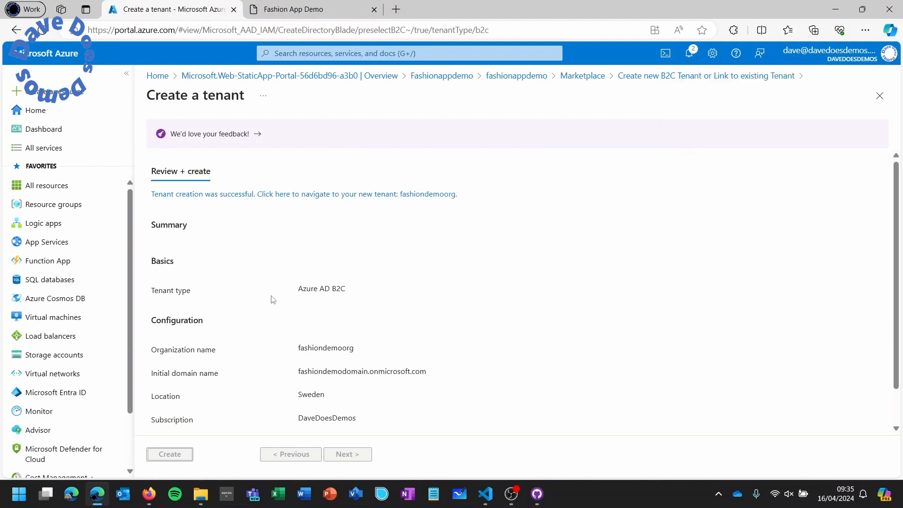
pyautogui.click(332, 194)
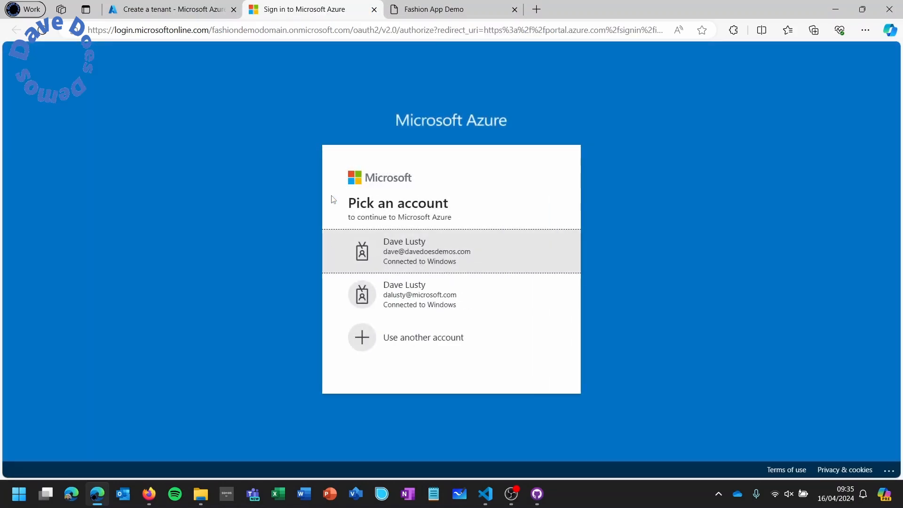
# - Sign in with your account and confirm fashiondemoorg is the current directory under Switch directory
pyautogui.click(404, 246)
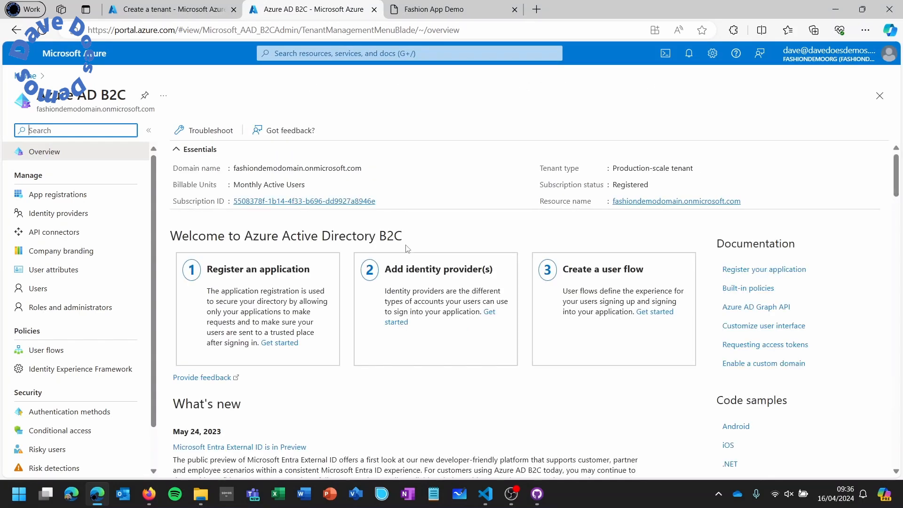
pyautogui.click(813, 63)
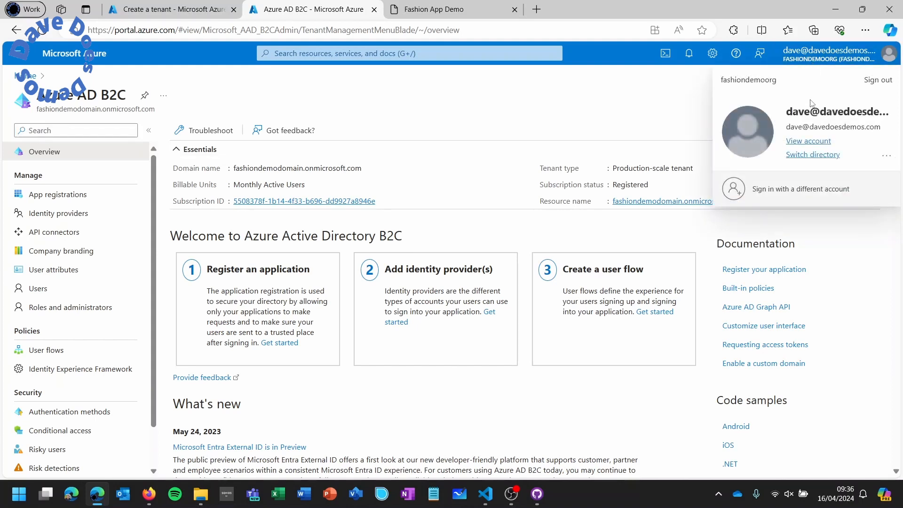
pyautogui.click(813, 154)
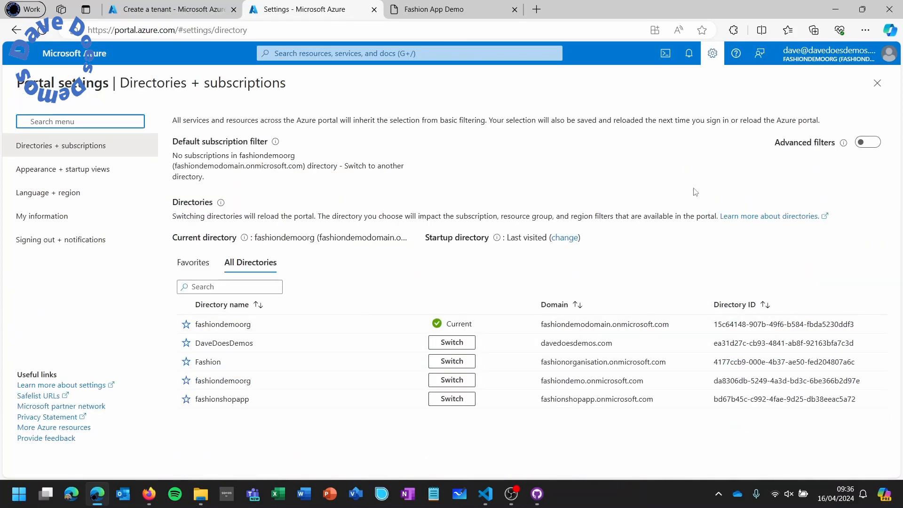
pyautogui.click(877, 88)
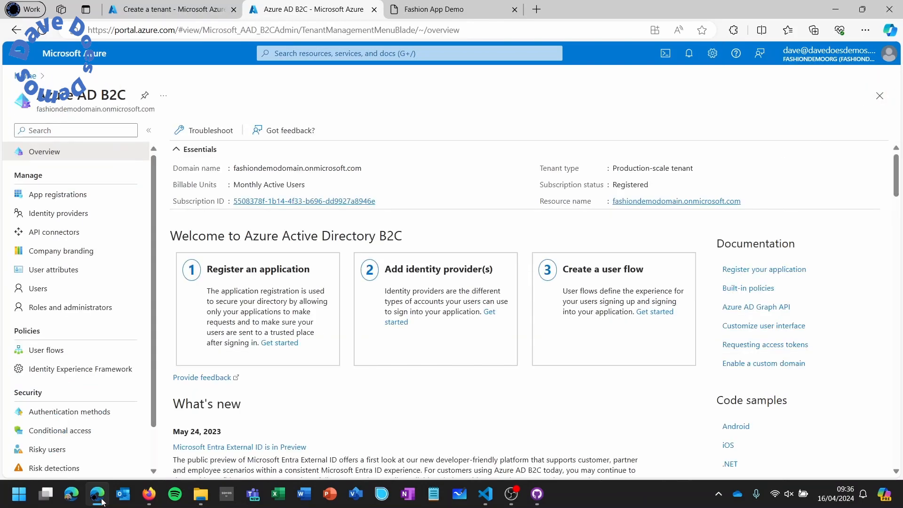
# - Add a Microsoft Account identity provider named 'Microsoft Personal Account'
pyautogui.click(79, 219)
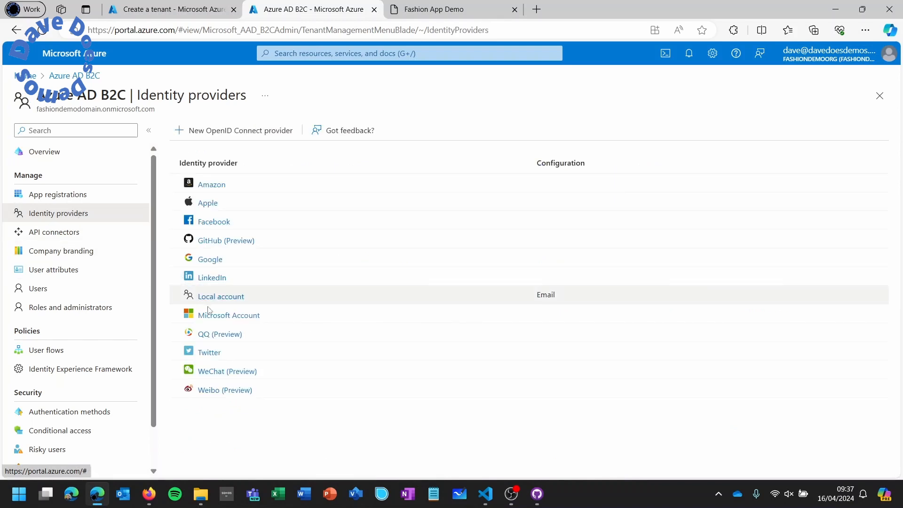
pyautogui.click(215, 318)
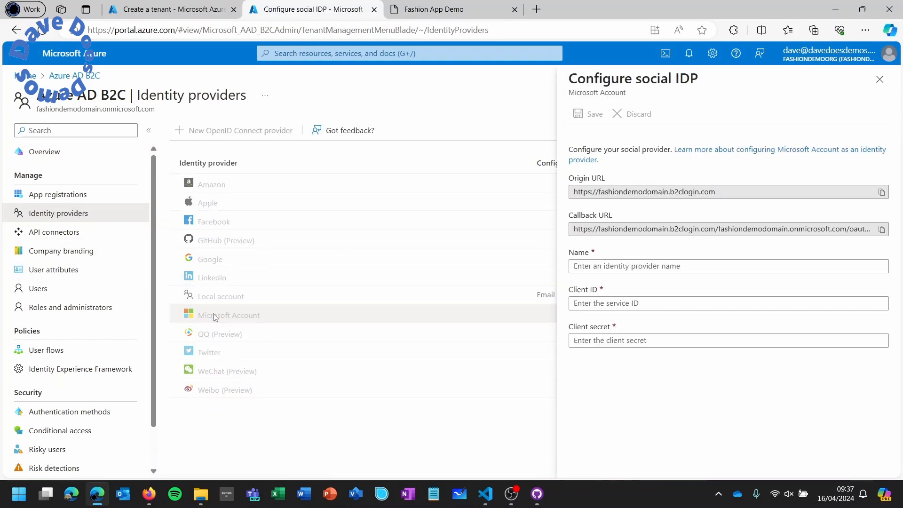
pyautogui.click(666, 266)
pyautogui.write('Microsoft ')
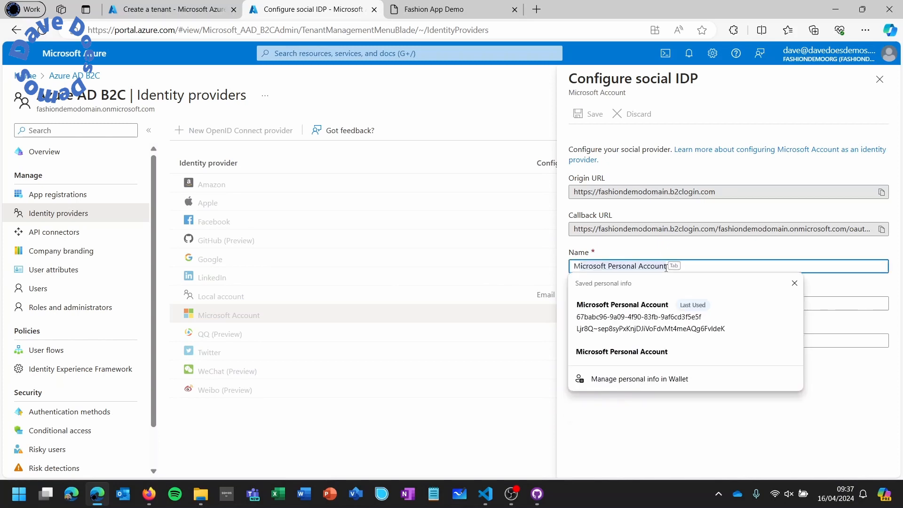
pyautogui.write('Personal Account')
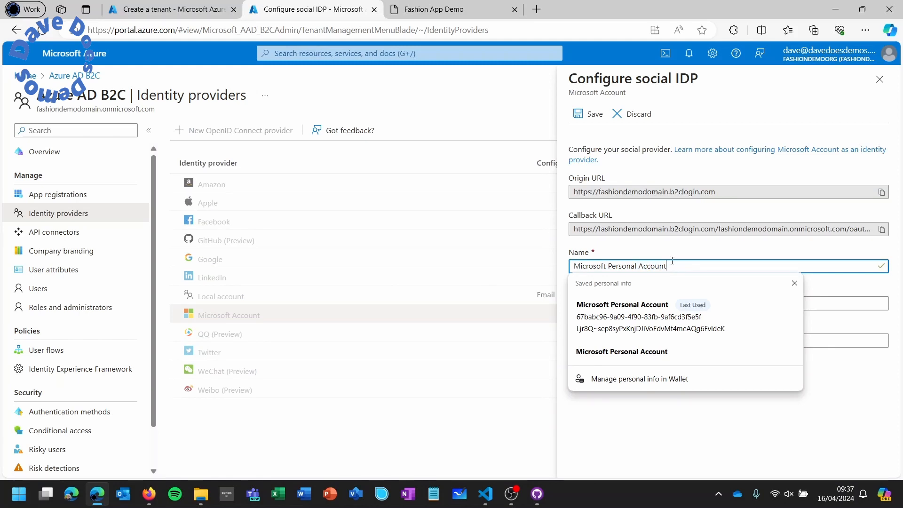
pyautogui.press('Escape')
pyautogui.click(660, 304)
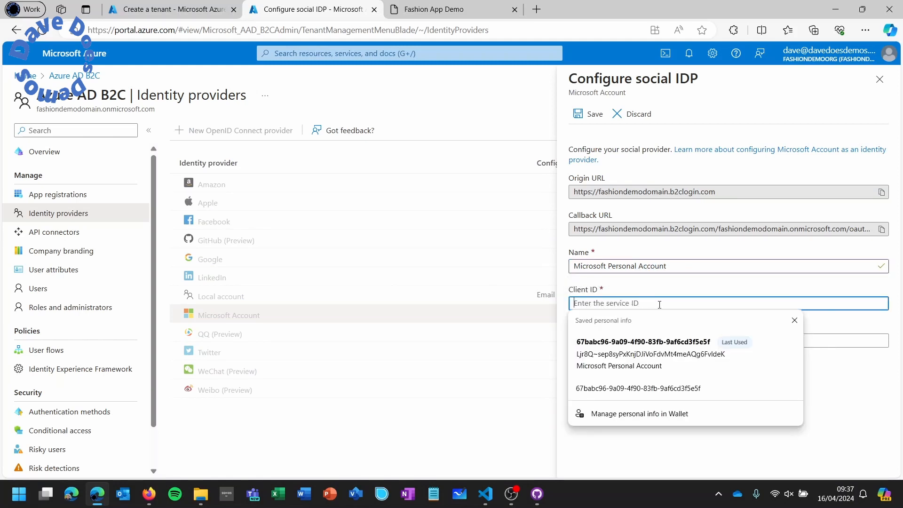
pyautogui.click(673, 291)
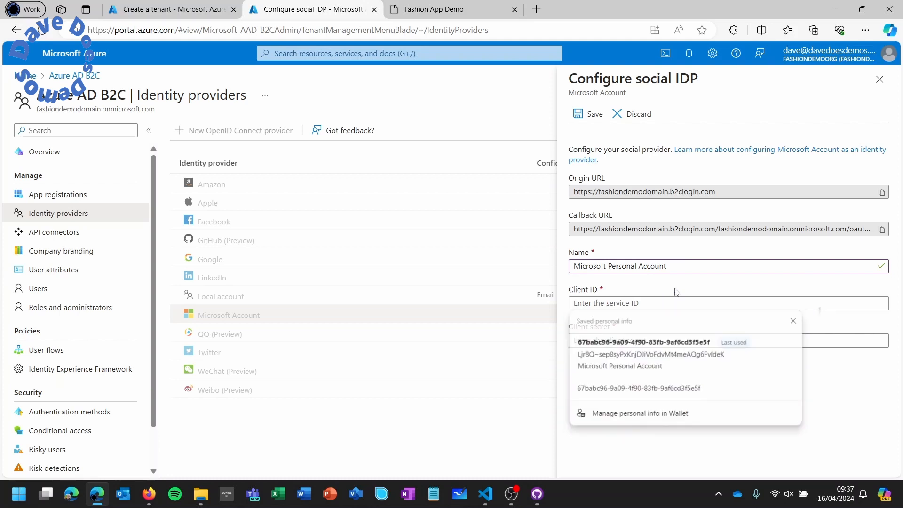
# - Copy the provider's callback URL and return to the tenant-creation tab
pyautogui.click(882, 230)
pyautogui.click(882, 230)
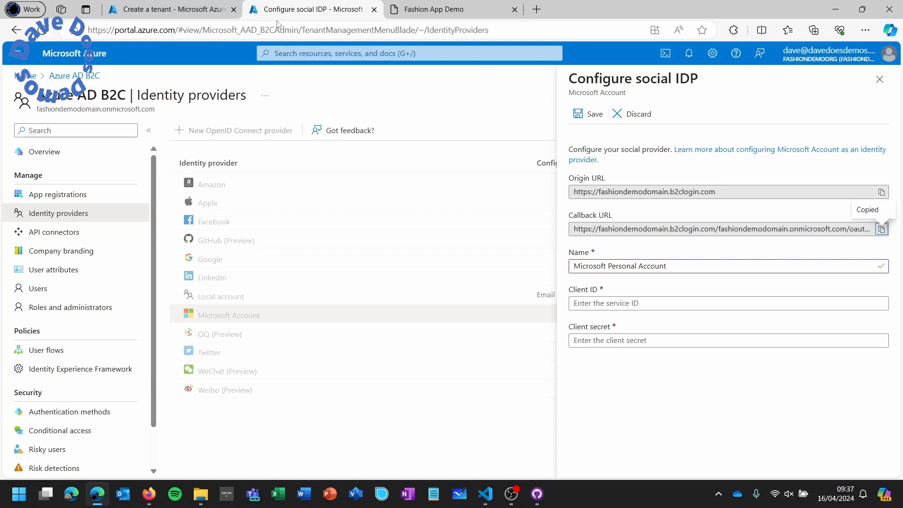
pyautogui.click(197, 12)
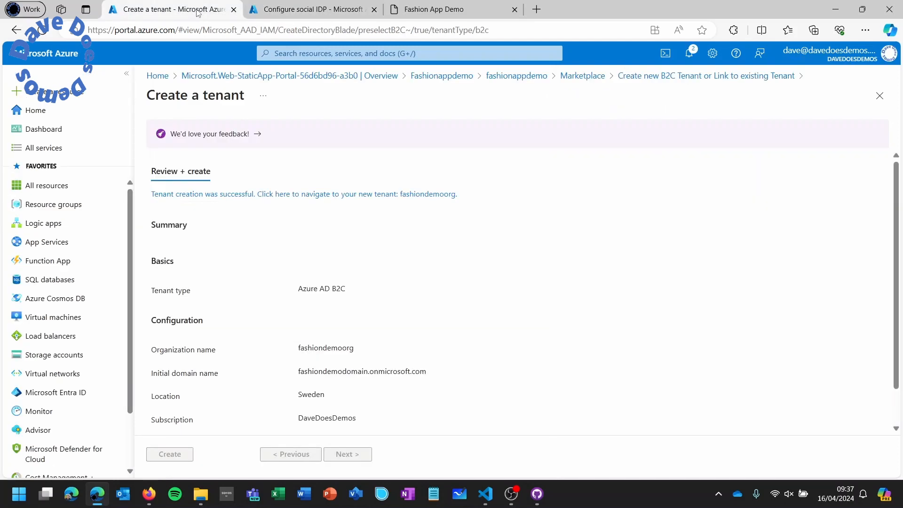
# - Start a new app registration named fashiondemoapp1 for personal Microsoft accounts only
pyautogui.click(64, 149)
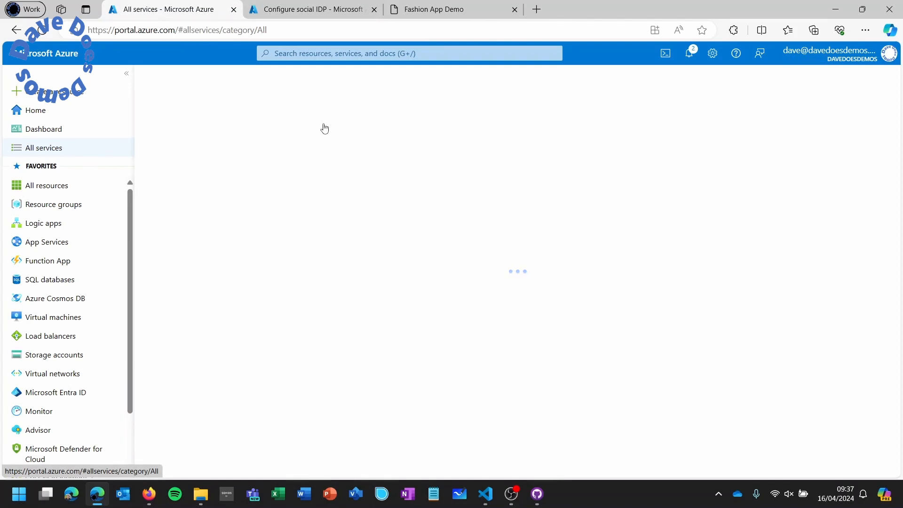
pyautogui.write('app registrat')
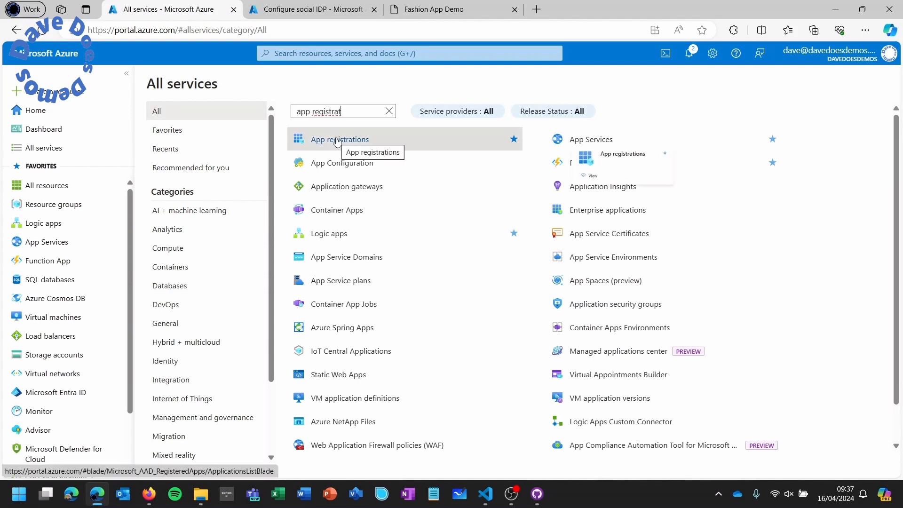
pyautogui.click(337, 141)
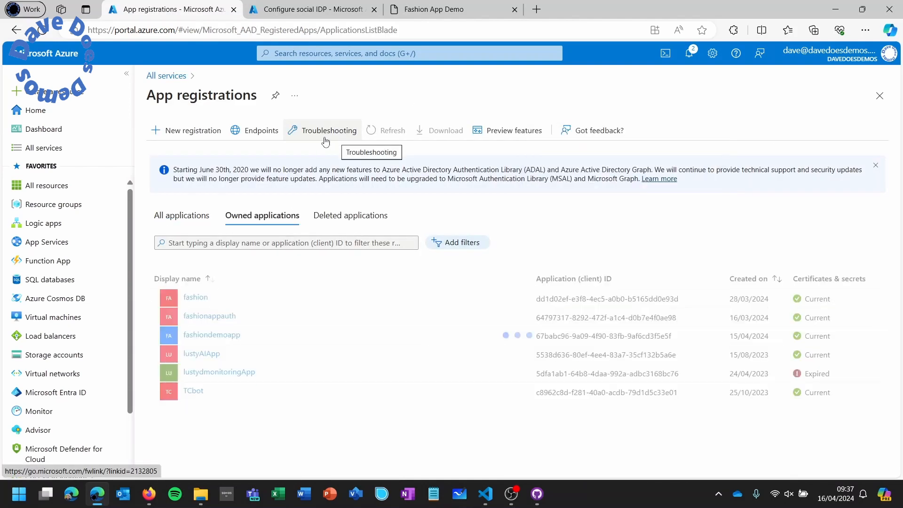
pyautogui.click(193, 134)
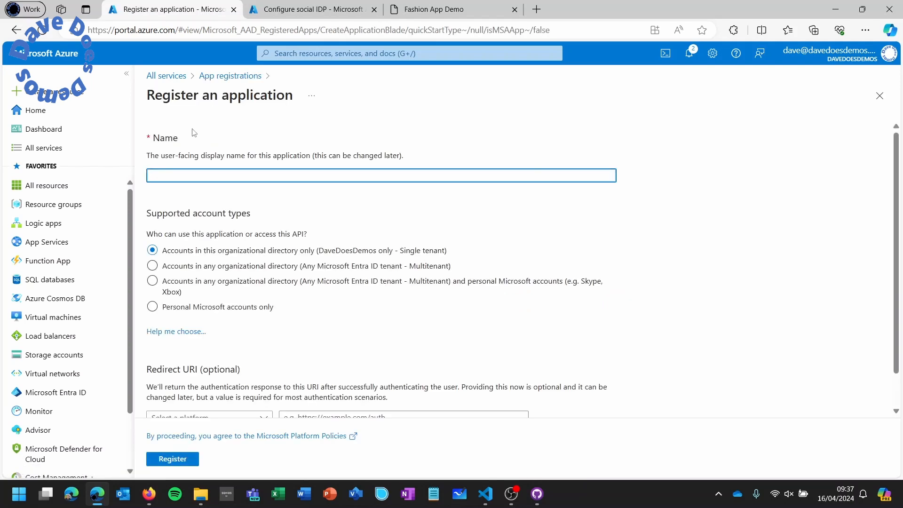
pyautogui.click(227, 307)
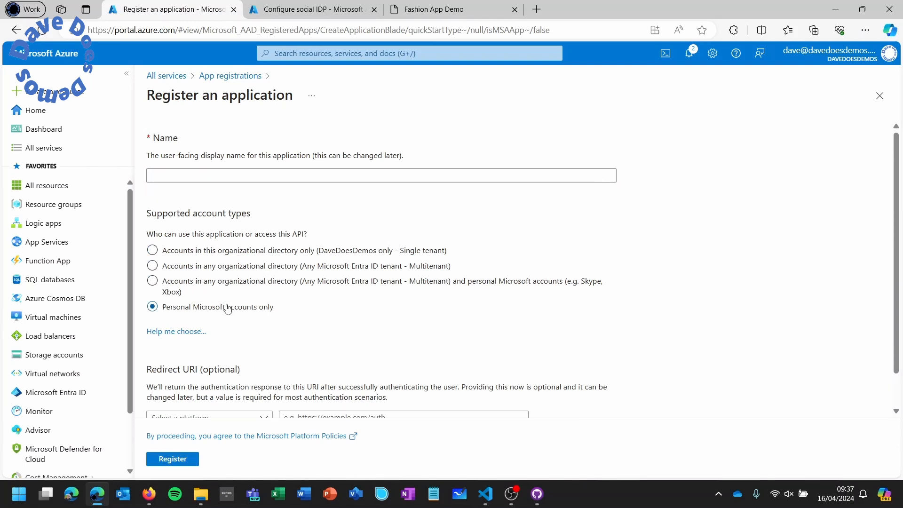
pyautogui.click(263, 178)
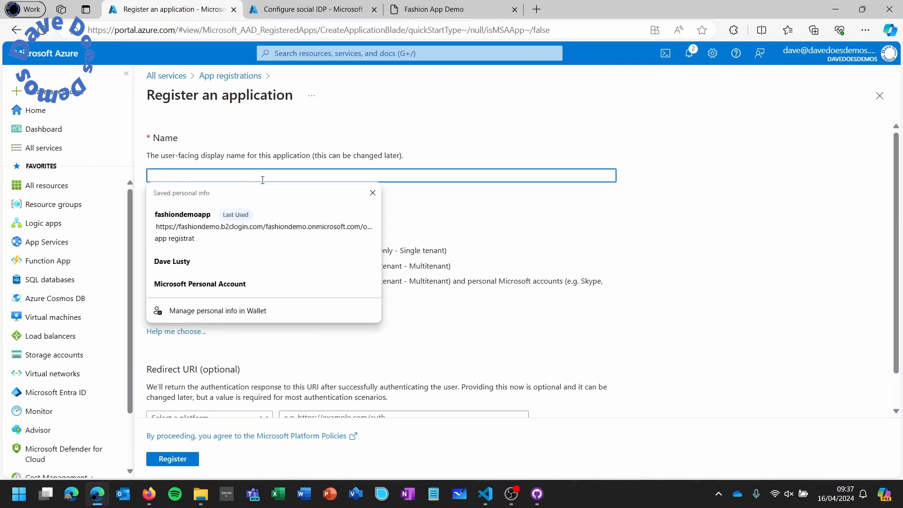
pyautogui.write('fashion')
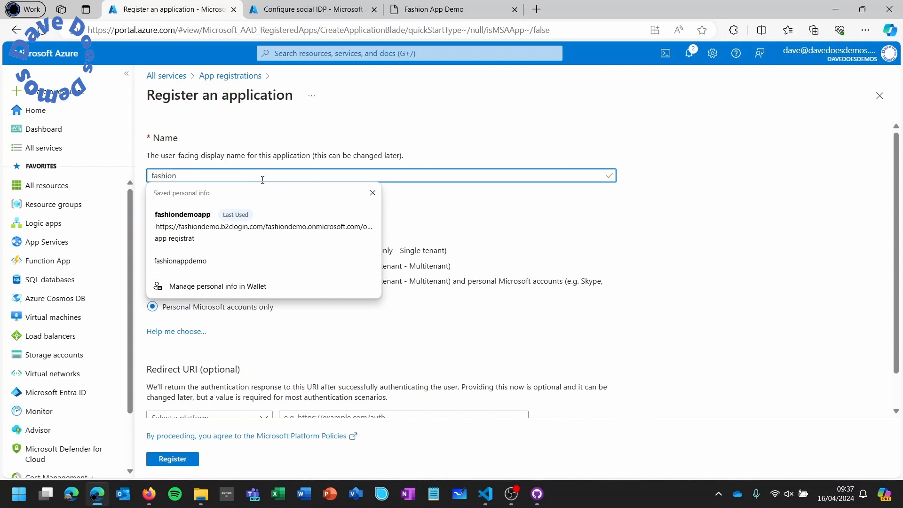
pyautogui.write('demoapp1')
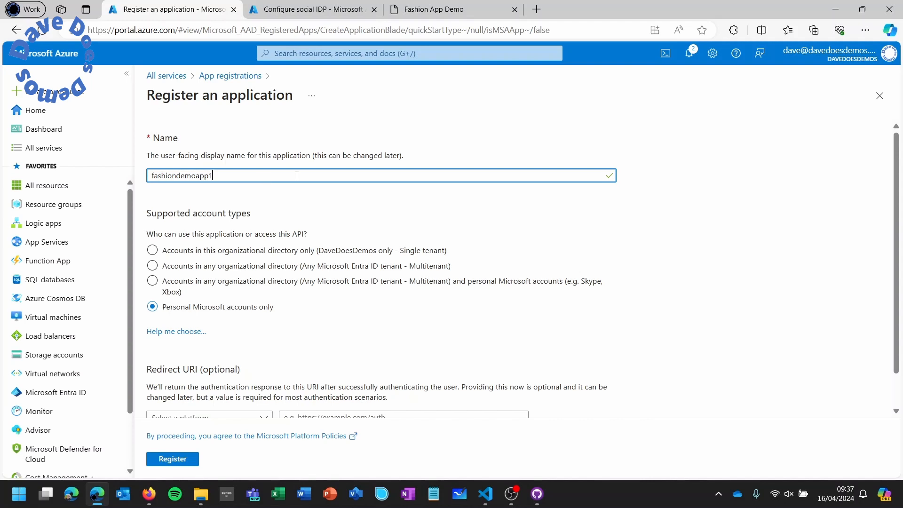
# - Set a Web redirect URI to the pasted b2clogin callback URL and register the app
pyautogui.scroll(-1, 297, 176)
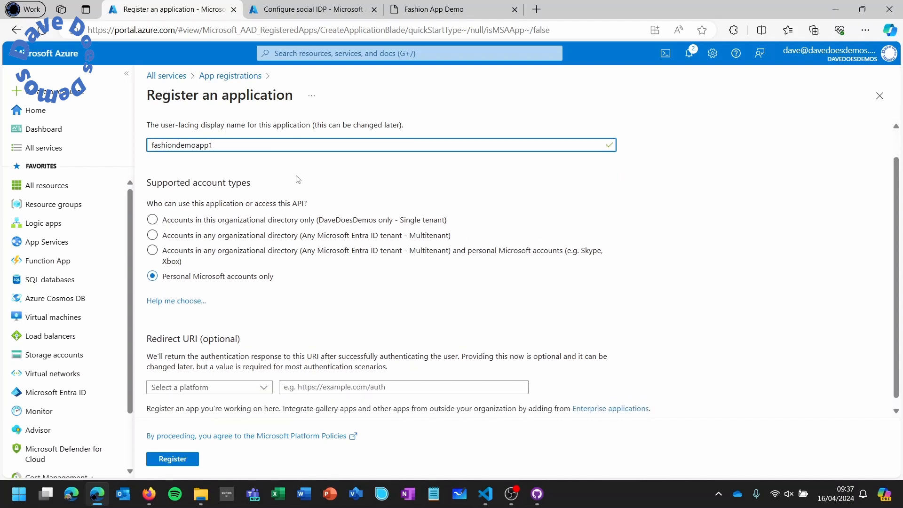
pyautogui.click(242, 376)
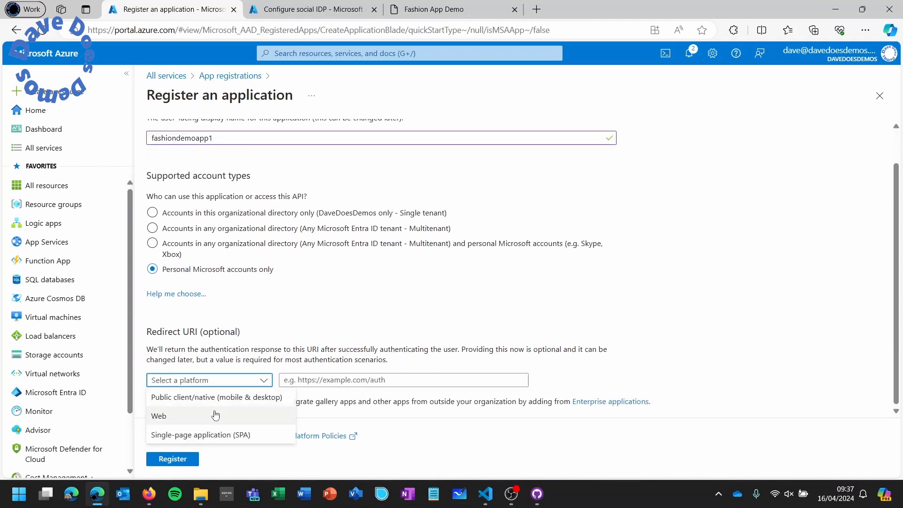
pyautogui.click(215, 415)
pyautogui.click(306, 380)
pyautogui.rightClick(312, 379)
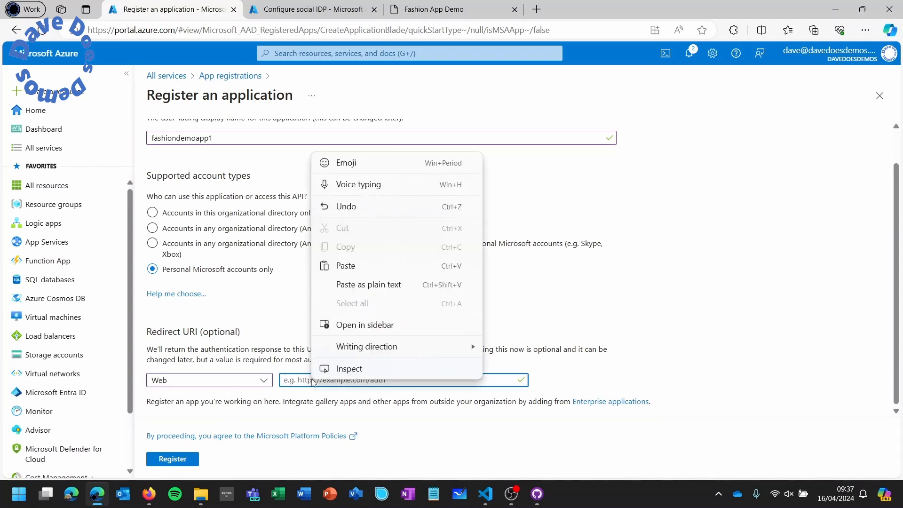
pyautogui.click(345, 266)
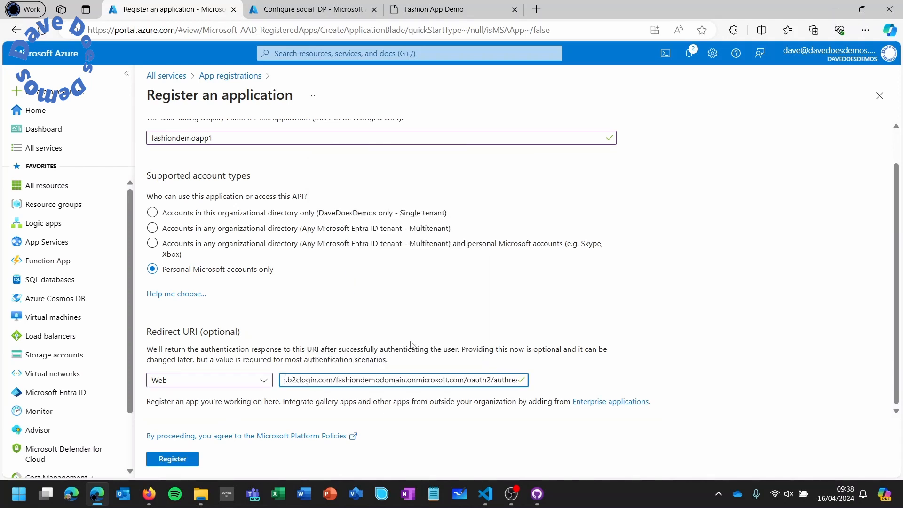
pyautogui.moveTo(480, 378); pyautogui.dragTo(260, 380)
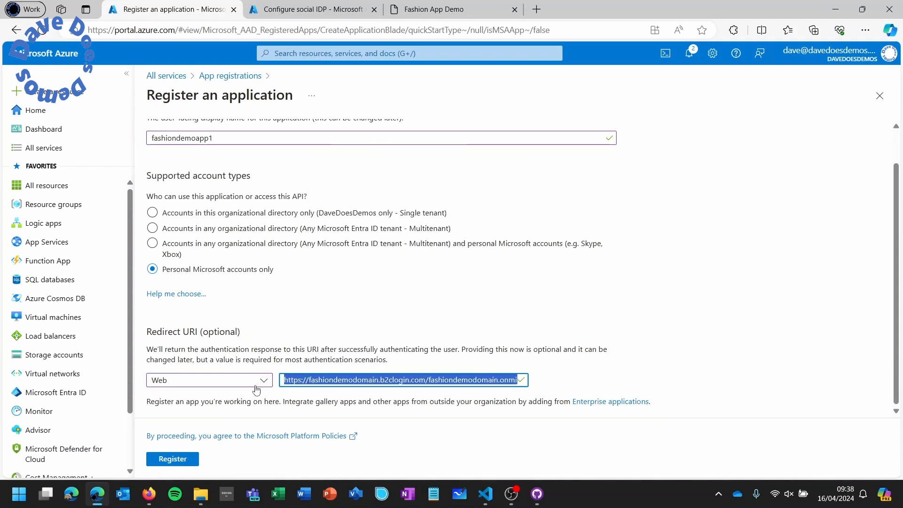
pyautogui.click(259, 381)
pyautogui.click(369, 360)
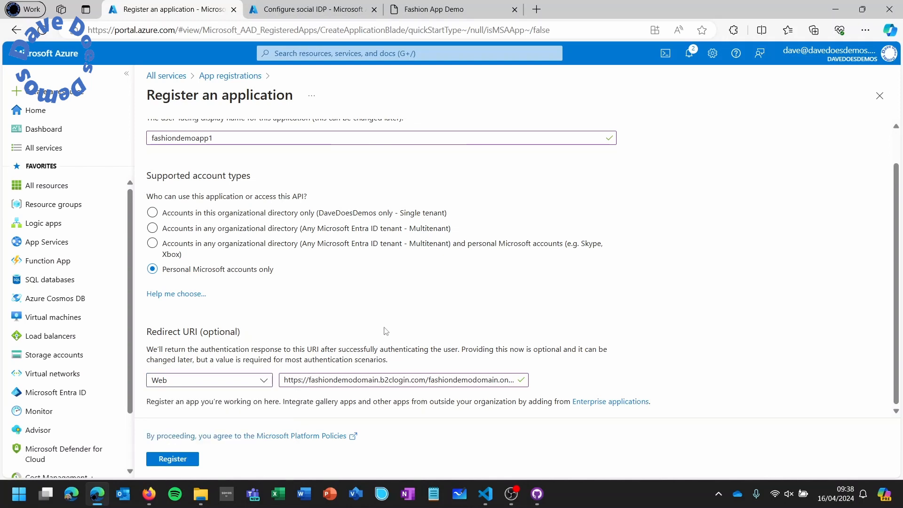
pyautogui.click(177, 460)
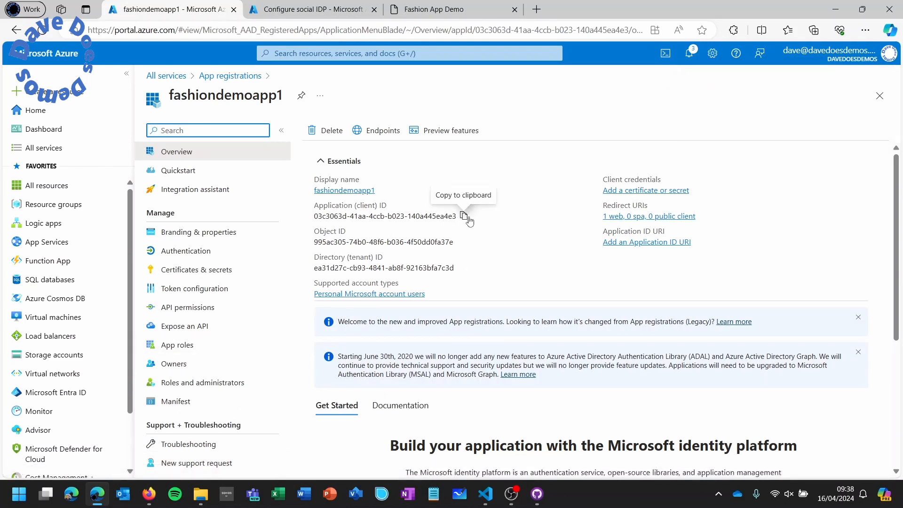
# - Paste fashiondemoapp1's application (client) ID into the Microsoft Account provider's Client ID
pyautogui.click(464, 216)
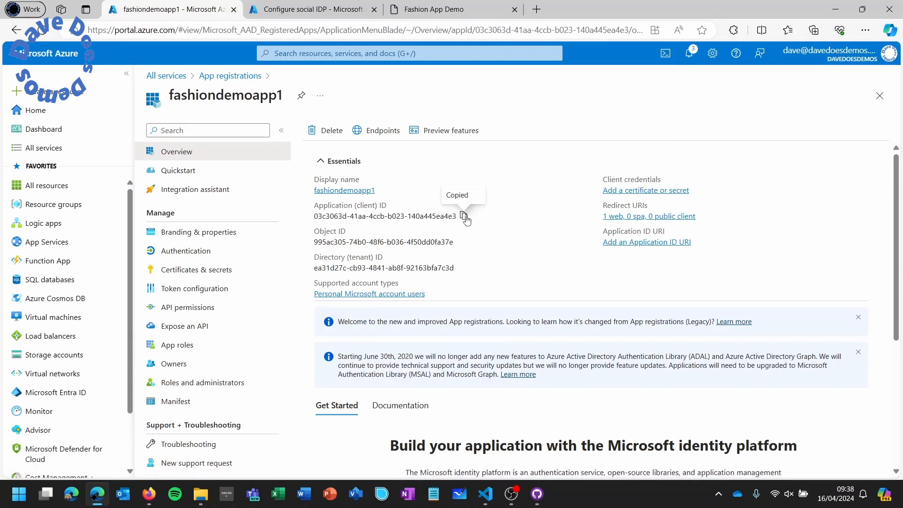
pyautogui.click(331, 14)
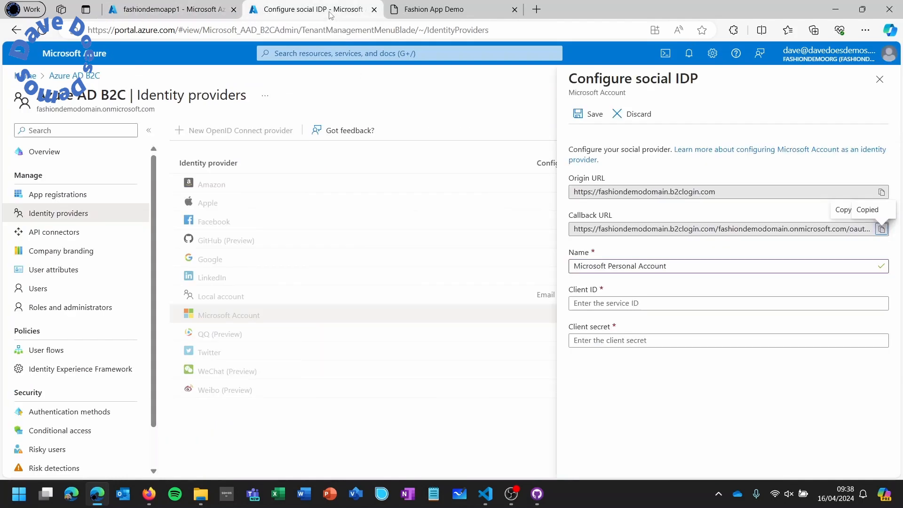
pyautogui.click(606, 302)
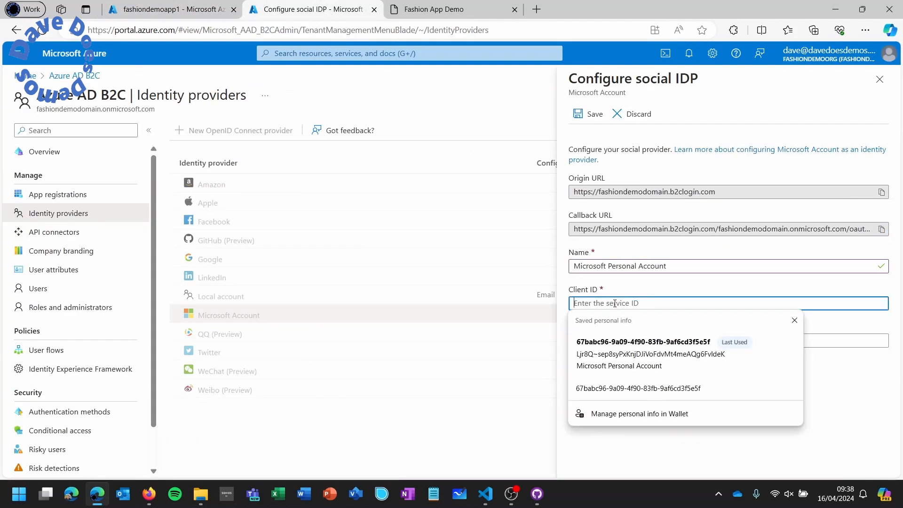
pyautogui.rightClick(611, 304)
pyautogui.click(648, 190)
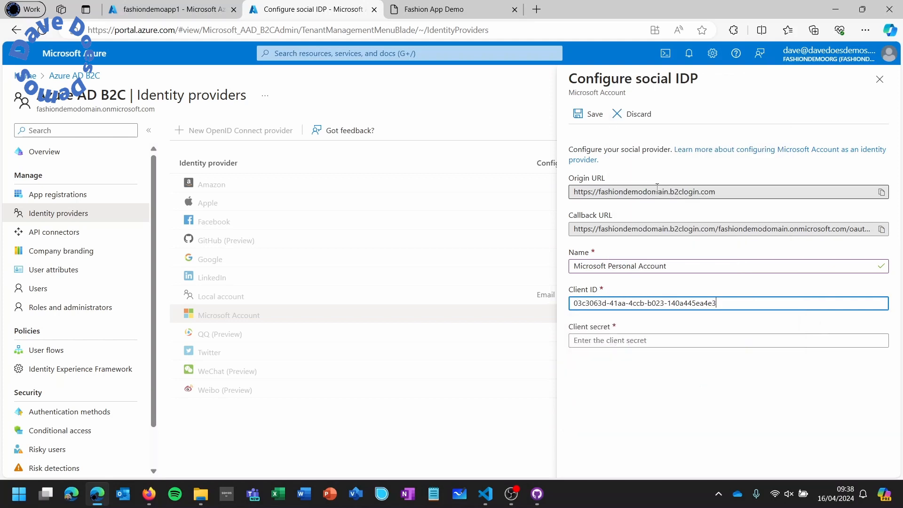
# - Add a client secret 'password' to fashiondemoapp1 with 180-day expiry and copy its value
pyautogui.click(221, 10)
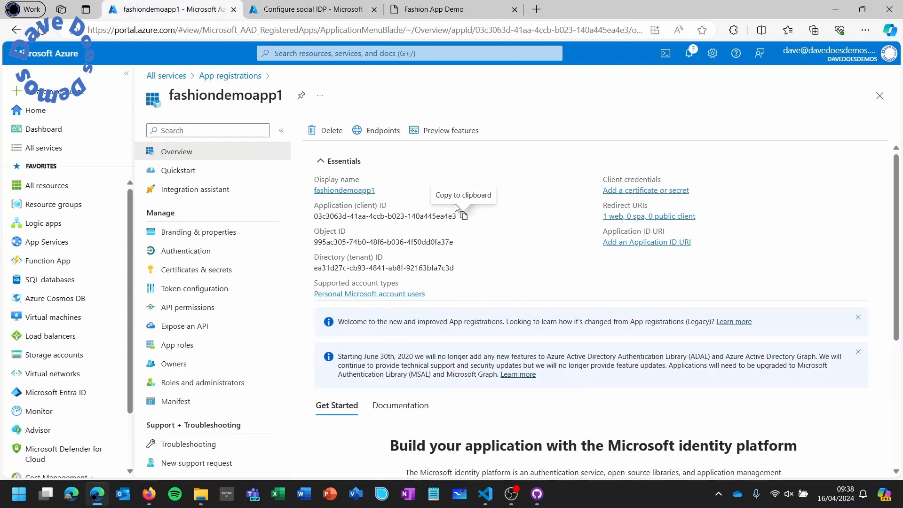
pyautogui.click(619, 192)
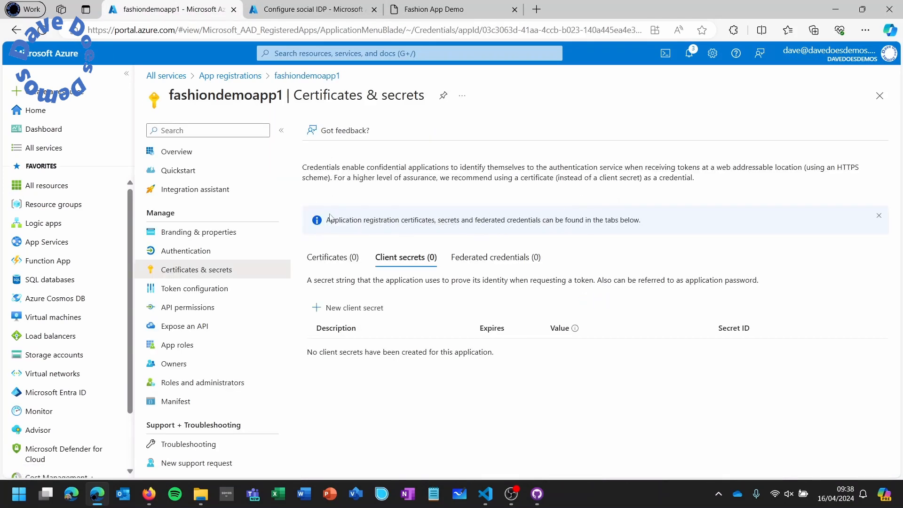
pyautogui.click(343, 308)
pyautogui.write('password')
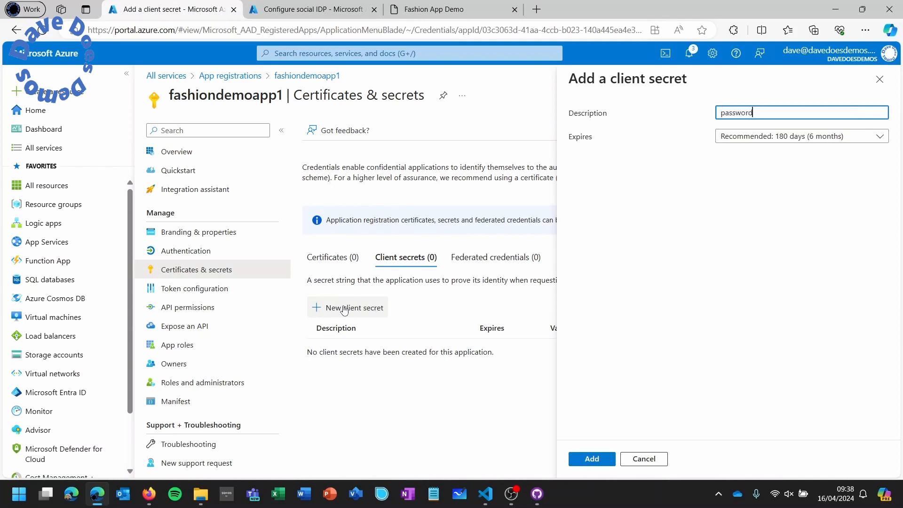
pyautogui.click(741, 138)
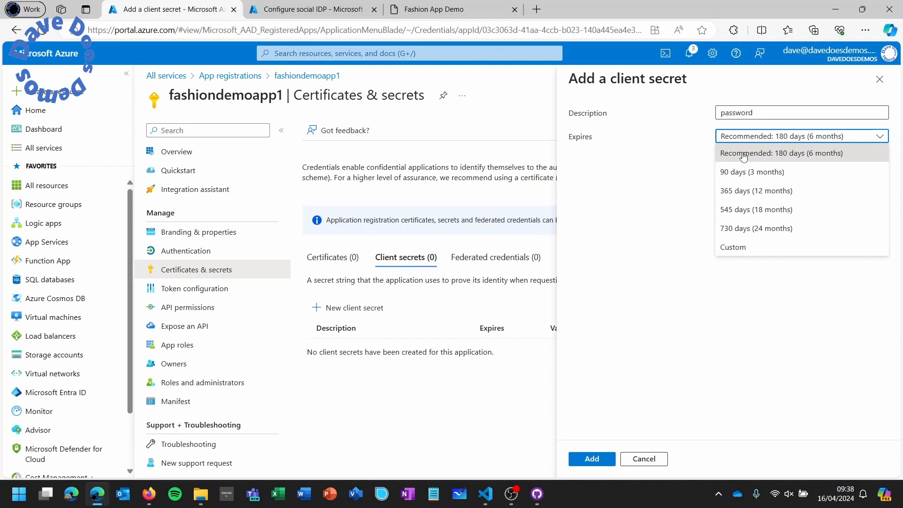
pyautogui.click(743, 155)
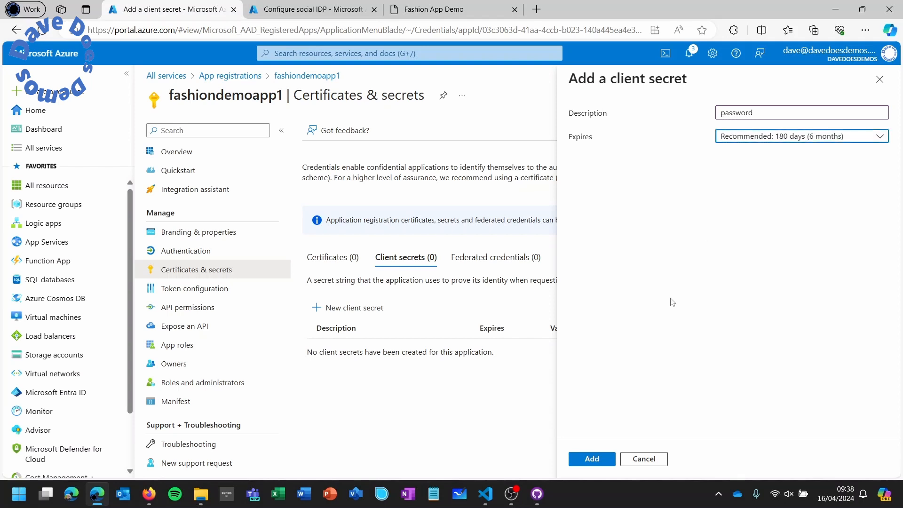
pyautogui.click(592, 463)
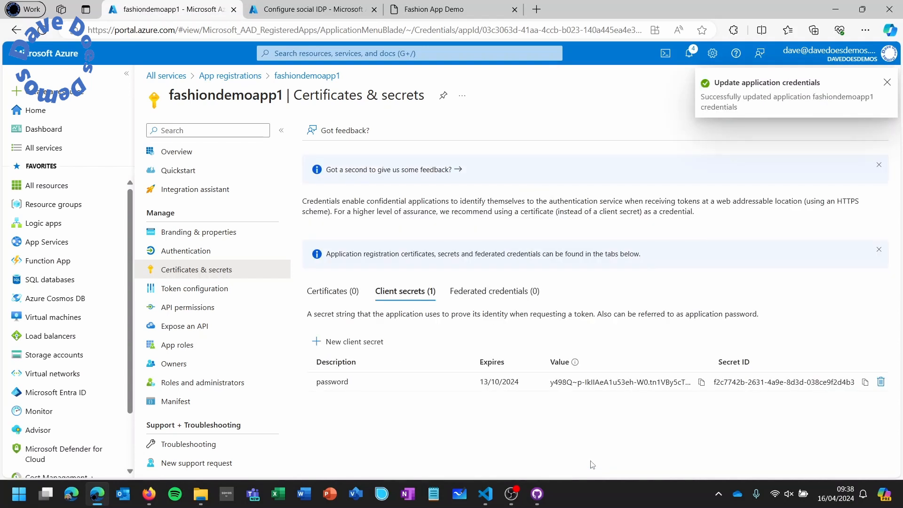
pyautogui.click(701, 382)
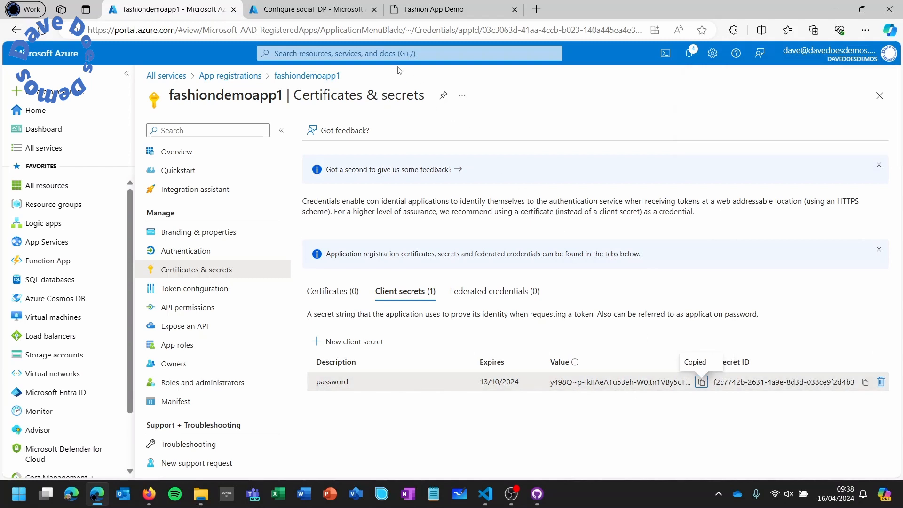
# - Paste the secret into the Microsoft Account provider's Client secret and save the provider
pyautogui.click(322, 14)
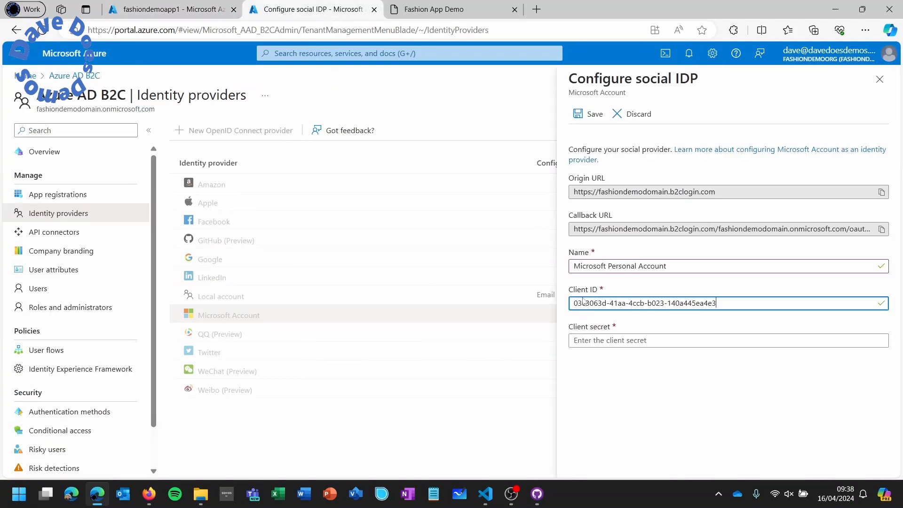
pyautogui.click(596, 341)
pyautogui.rightClick(596, 342)
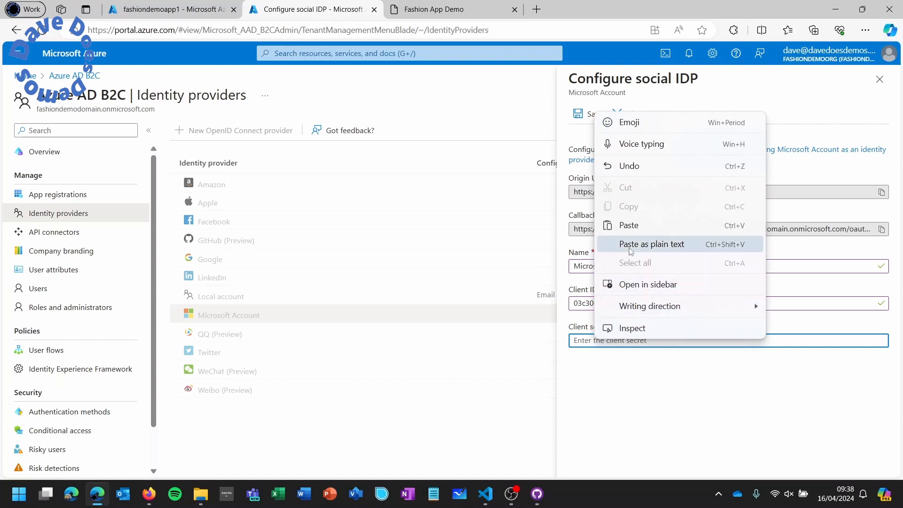
pyautogui.click(630, 226)
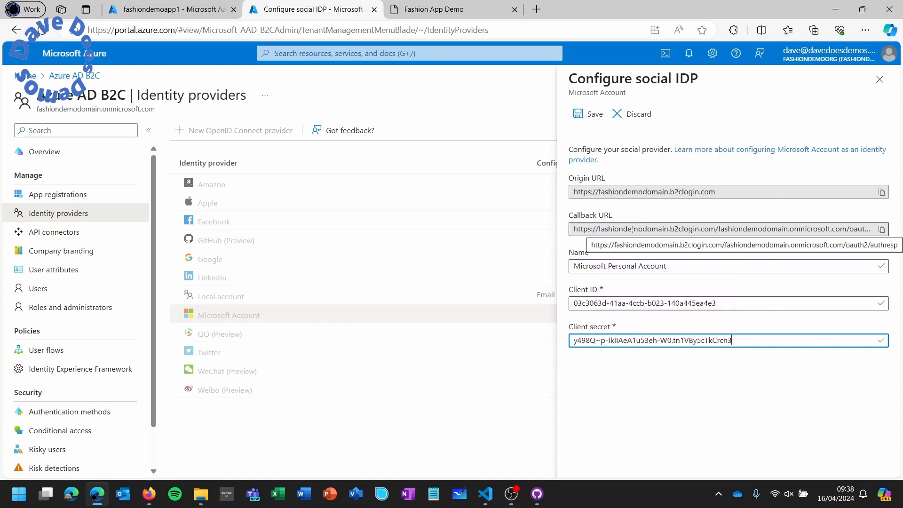
pyautogui.click(589, 118)
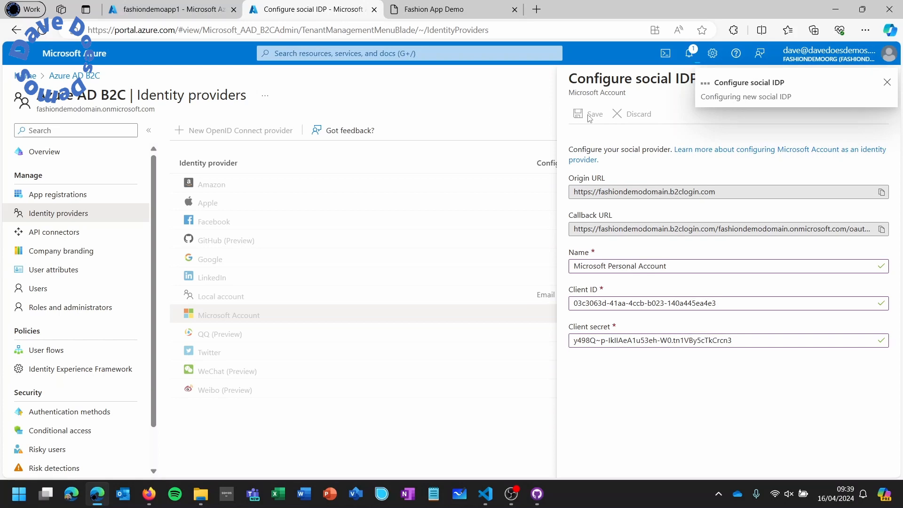
pyautogui.click(196, 12)
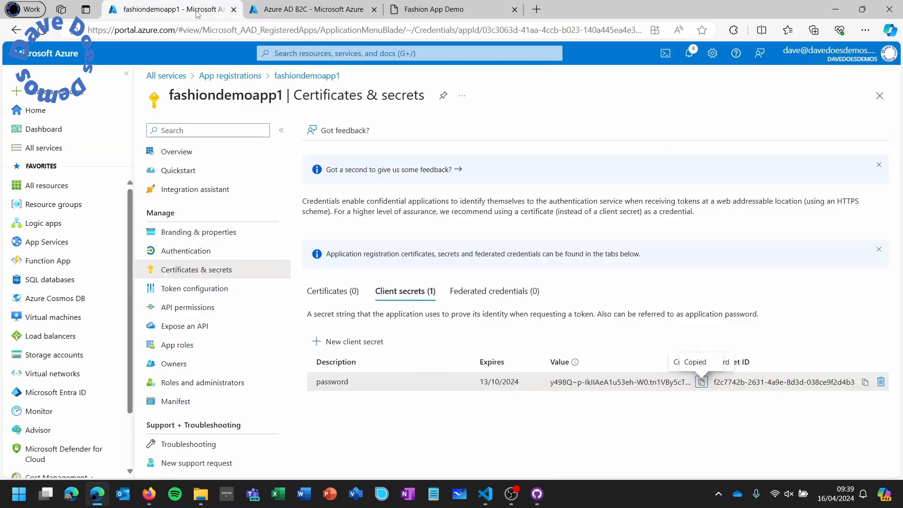
# - Enable Access tokens and ID tokens under fashiondemoapp1's Authentication implicit grant and save
pyautogui.click(197, 256)
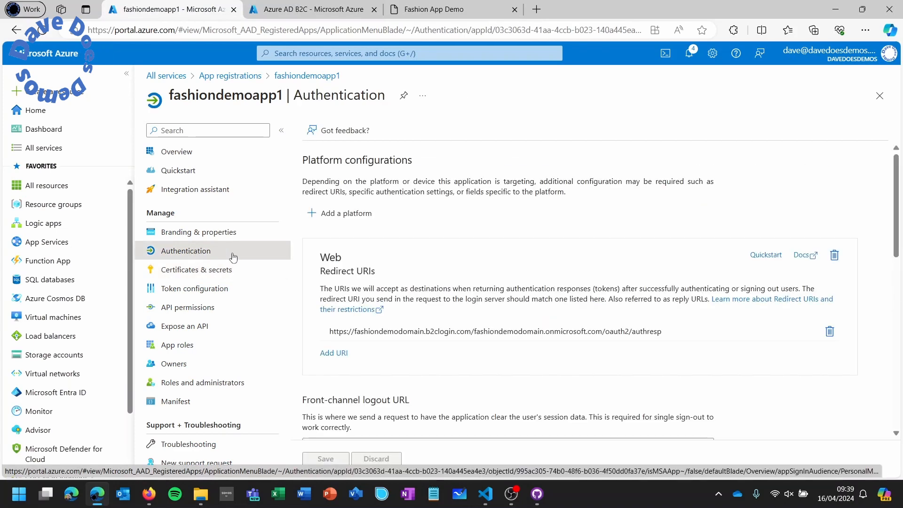
pyautogui.scroll(-5, 414, 250)
pyautogui.click(365, 337)
pyautogui.click(356, 351)
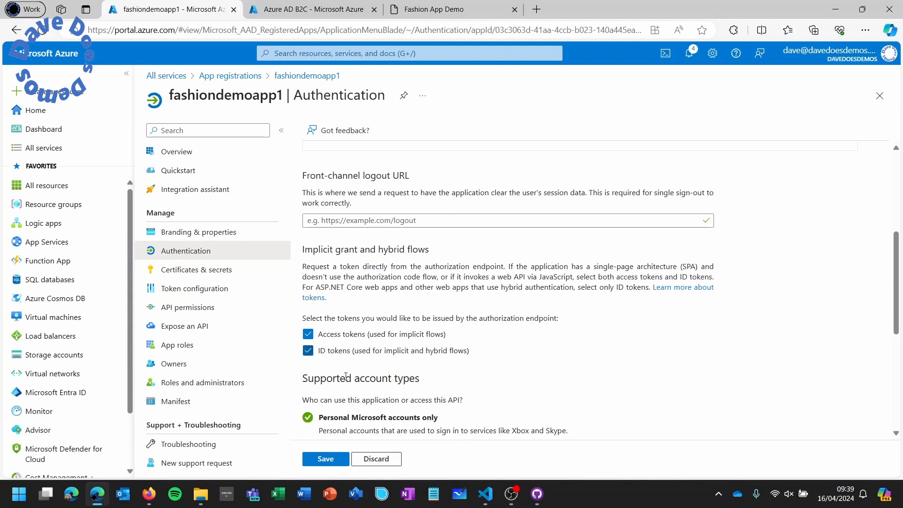
pyautogui.click(327, 461)
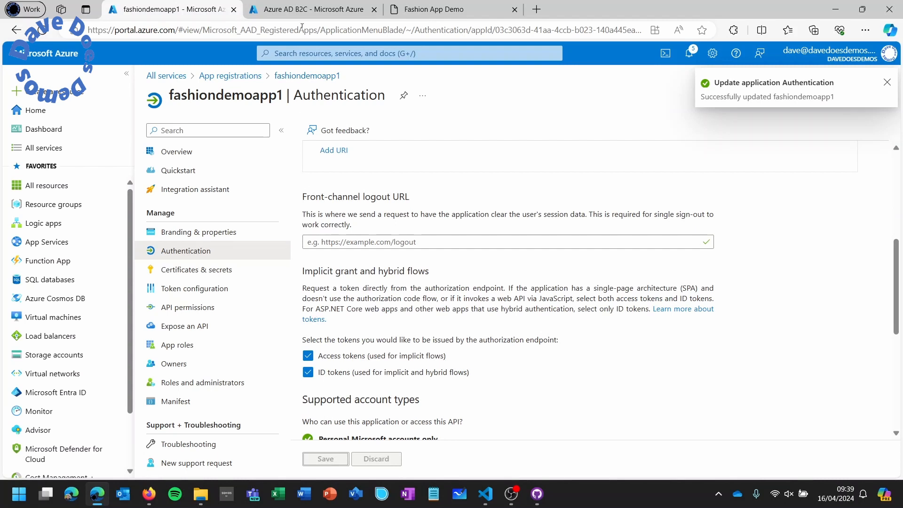
pyautogui.click(309, 9)
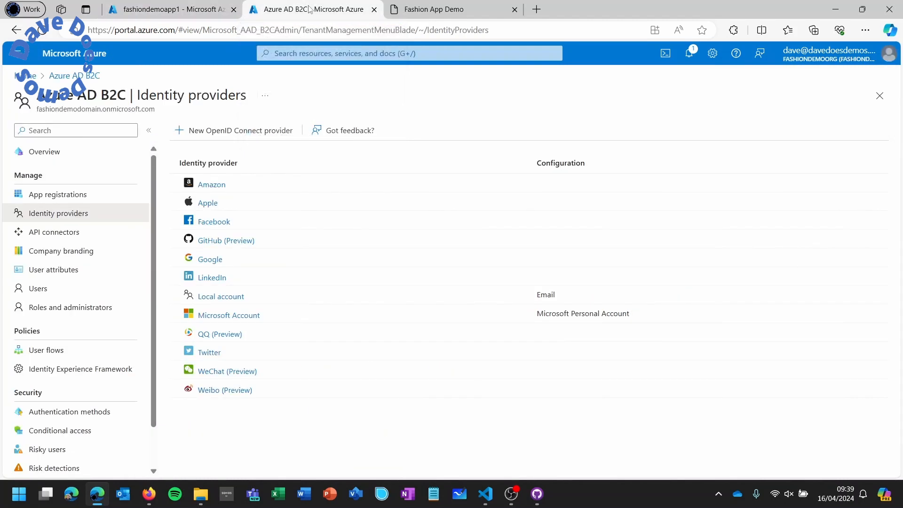
# - Start a new Recommended 'Sign up and sign in' user flow from the B2C User flows list
pyautogui.moveTo(314, 30); pyautogui.dragTo(324, 33)
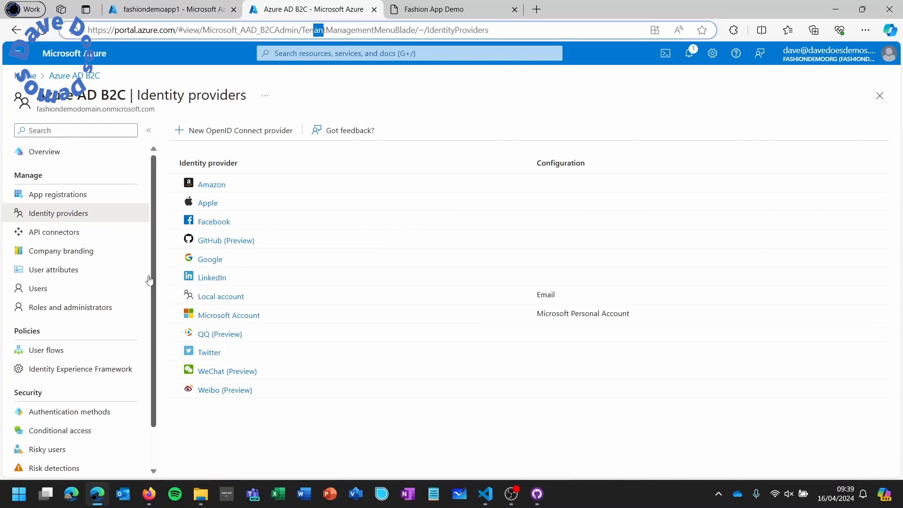
pyautogui.click(73, 352)
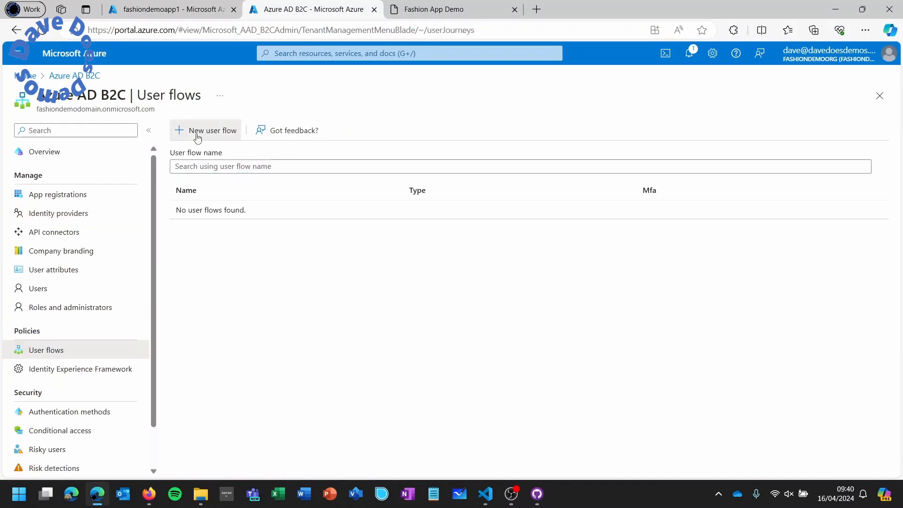
pyautogui.click(197, 132)
pyautogui.click(105, 209)
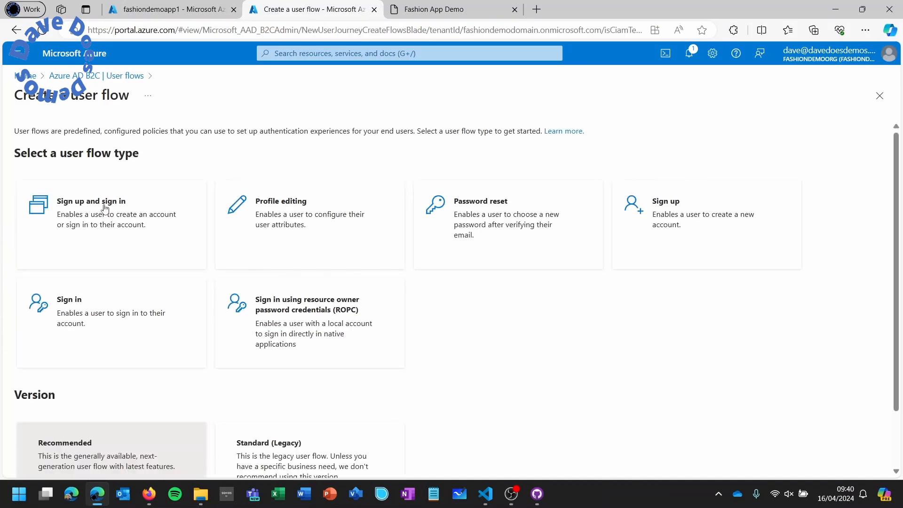
pyautogui.scroll(-2, 104, 209)
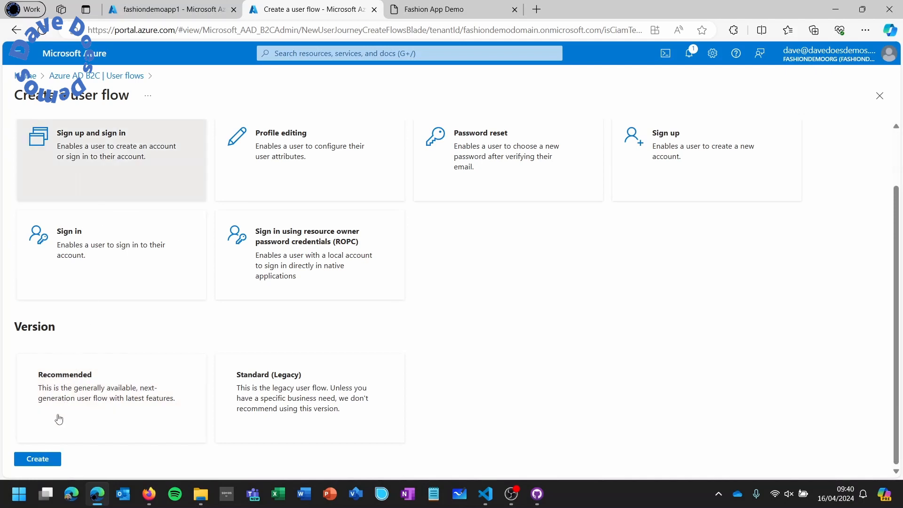
pyautogui.click(46, 455)
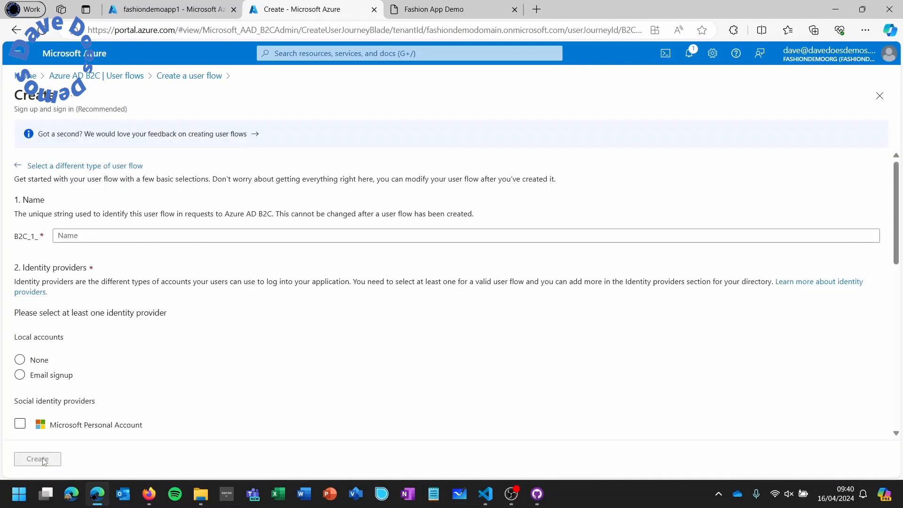
# - Name the user flow susi, with Email signup and Microsoft Personal Account enabled
pyautogui.click(115, 237)
pyautogui.write('susi')
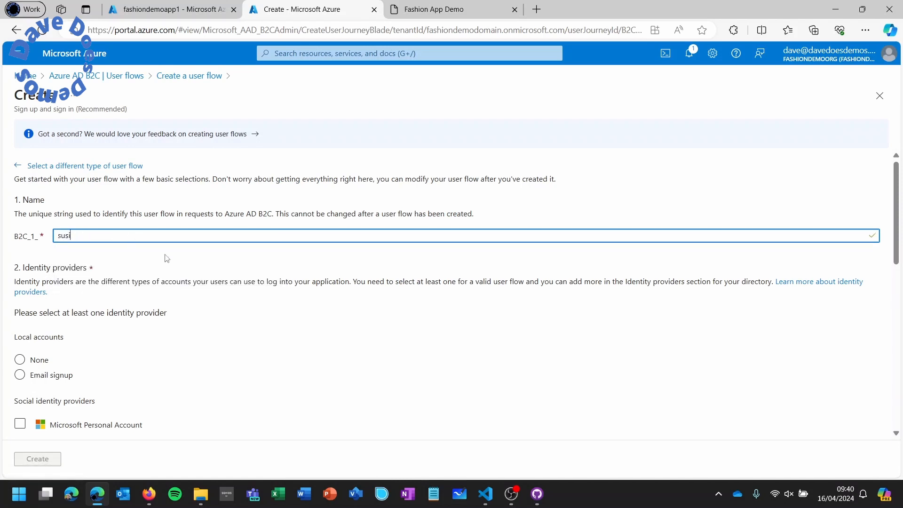
pyautogui.scroll(-3, 165, 257)
pyautogui.click(54, 248)
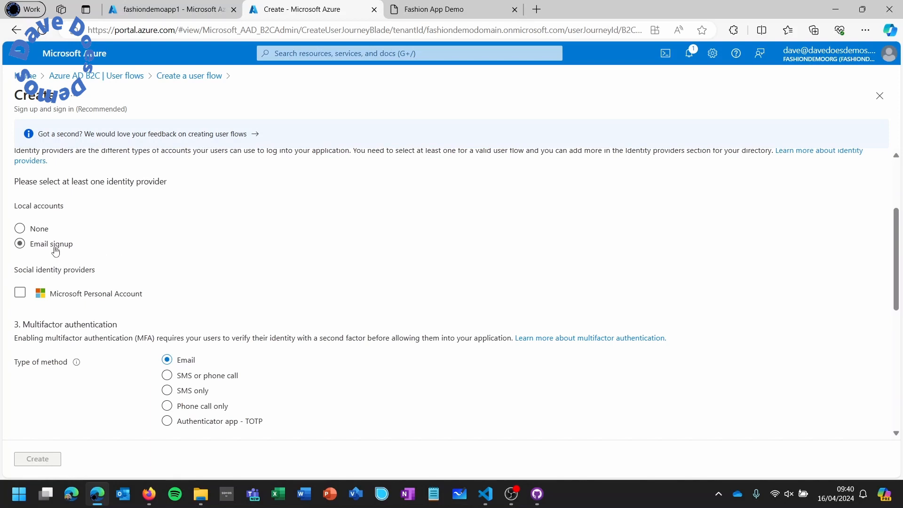
pyautogui.click(68, 293)
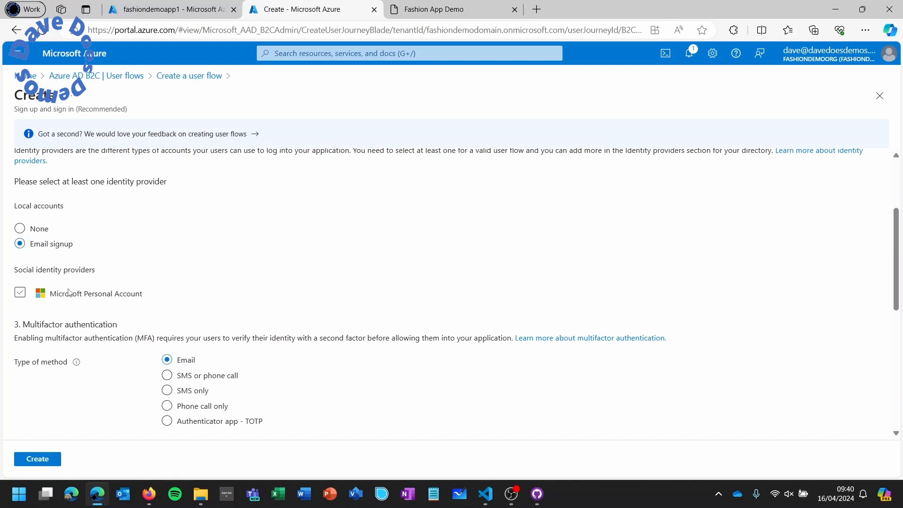
pyautogui.click(69, 295)
# - Add Email Addresses as a returned claim and create the B2C_1_susi user flow
pyautogui.scroll(-5, 179, 281)
pyautogui.scroll(-1, 181, 280)
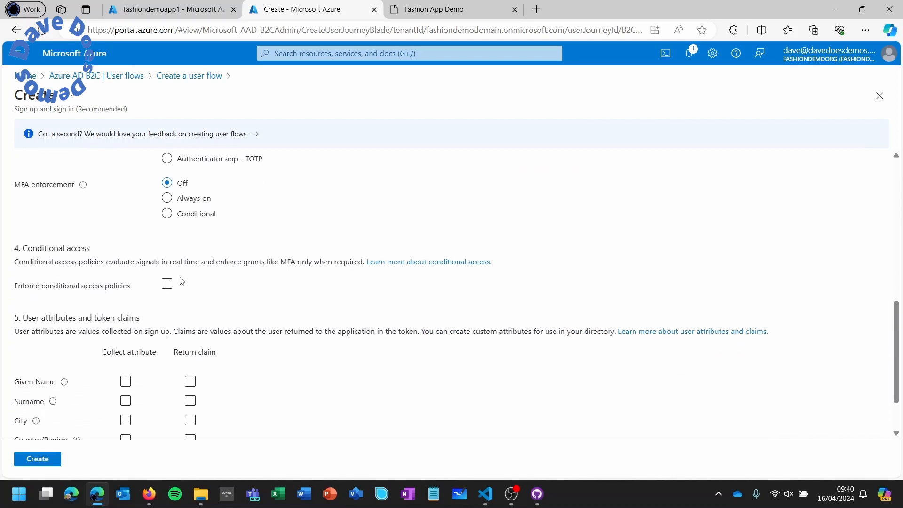
pyautogui.scroll(-2, 191, 280)
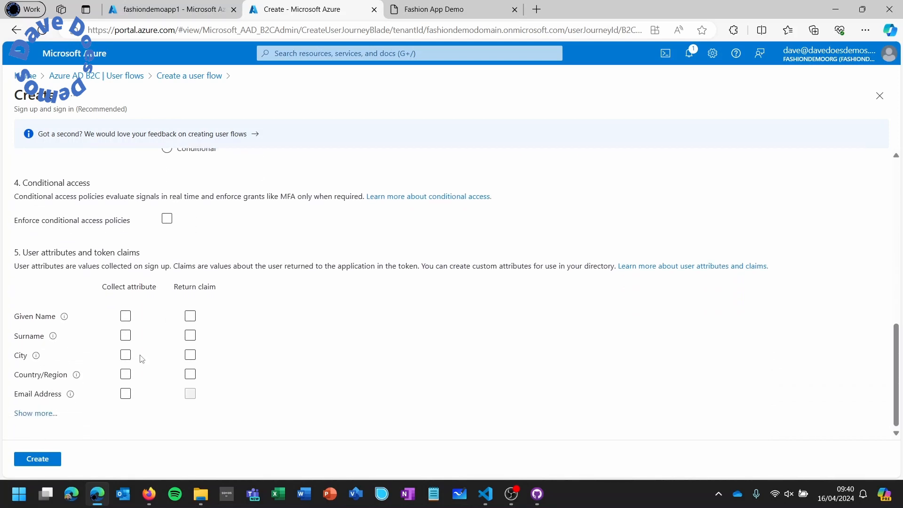
pyautogui.click(36, 414)
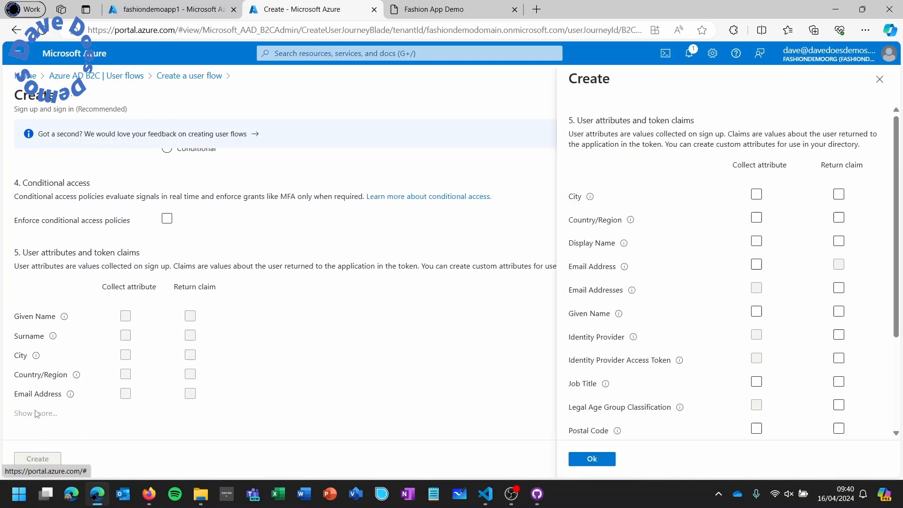
pyautogui.click(839, 287)
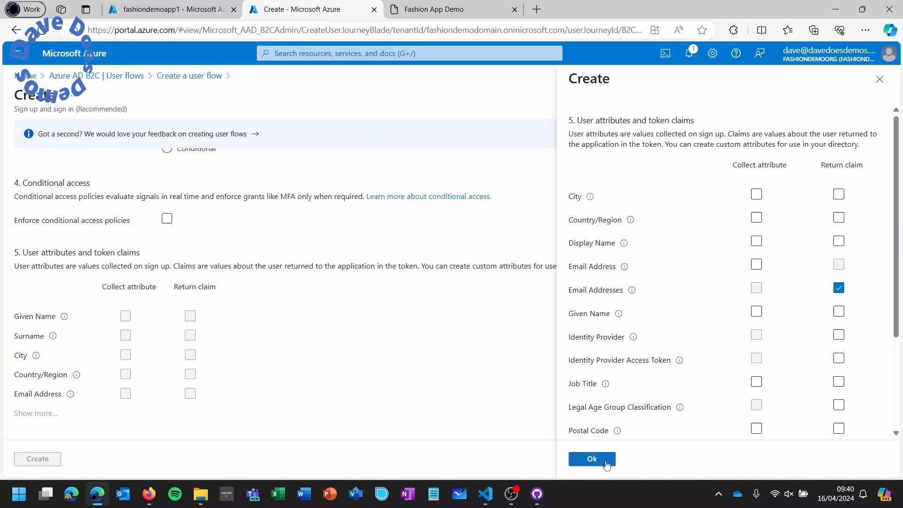
pyautogui.click(591, 460)
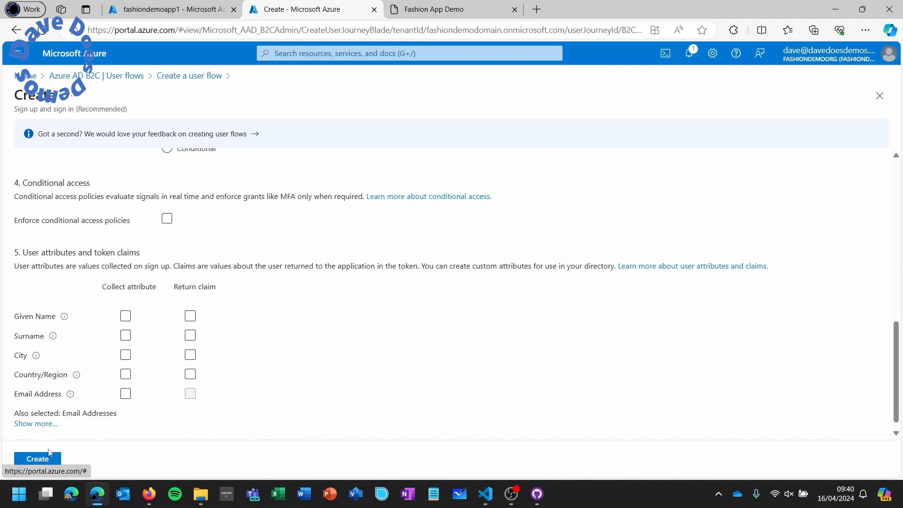
pyautogui.click(38, 459)
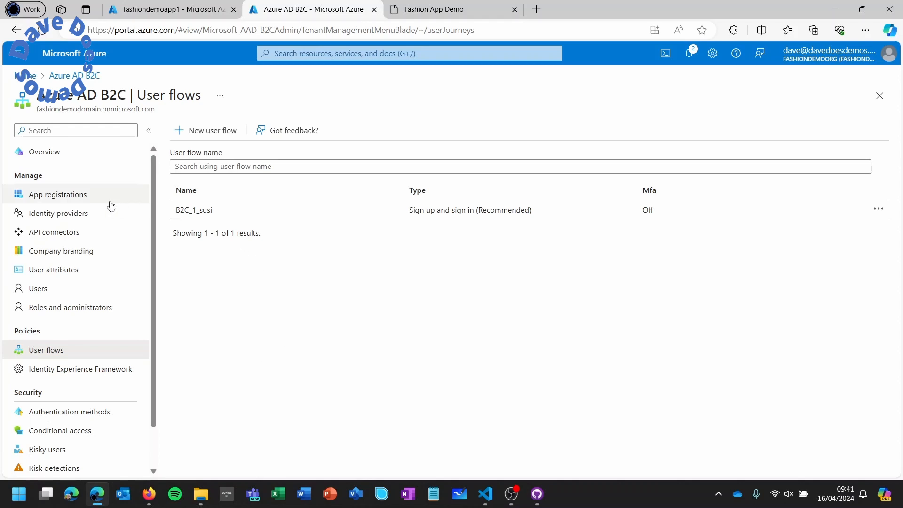
# - Draft a new app registration named fashionappdemo with Web as the redirect platform, then switch to fashiondemoapp1
pyautogui.click(69, 200)
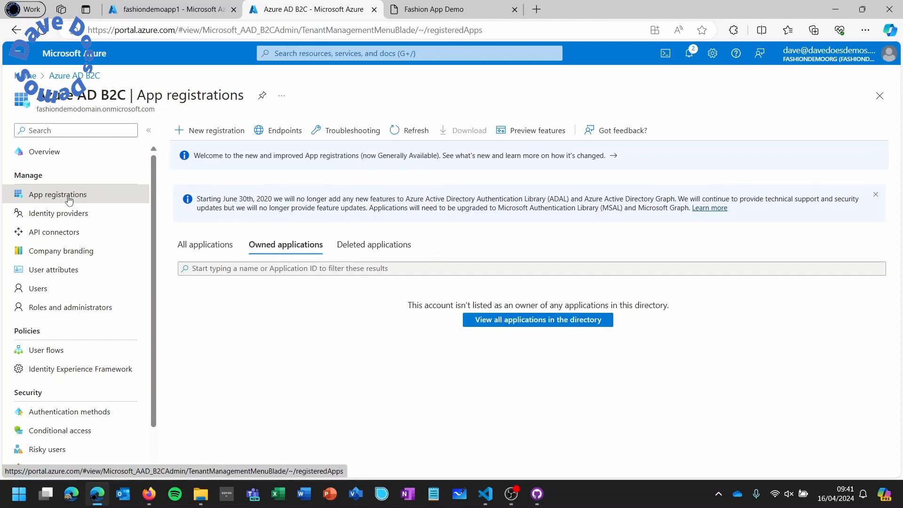
pyautogui.click(211, 133)
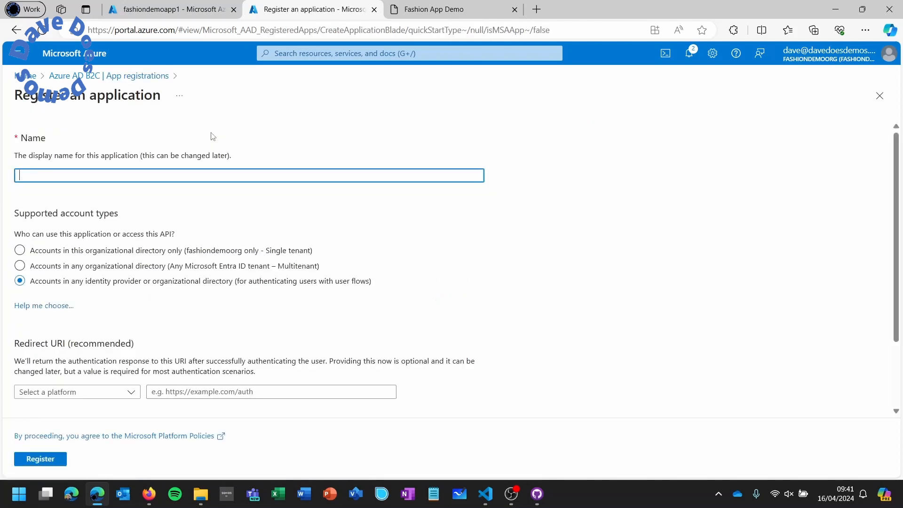
pyautogui.write('fashion')
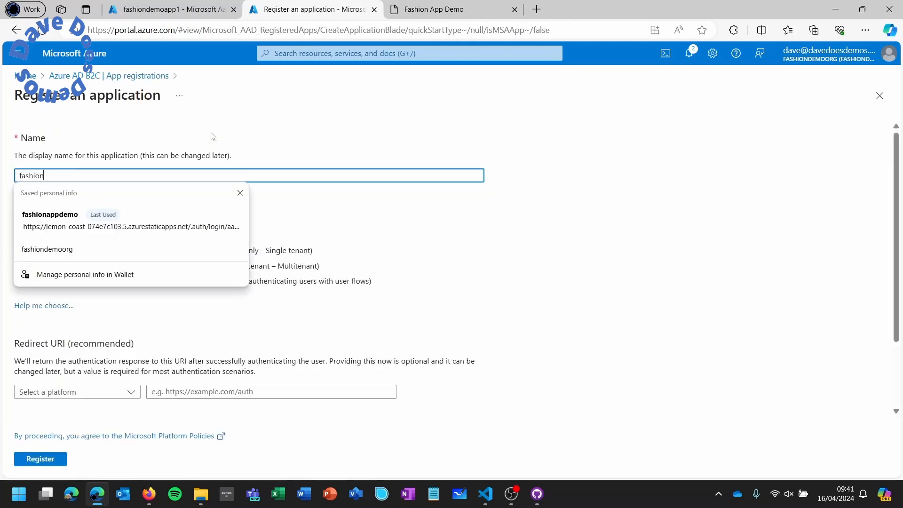
pyautogui.write('appdemo')
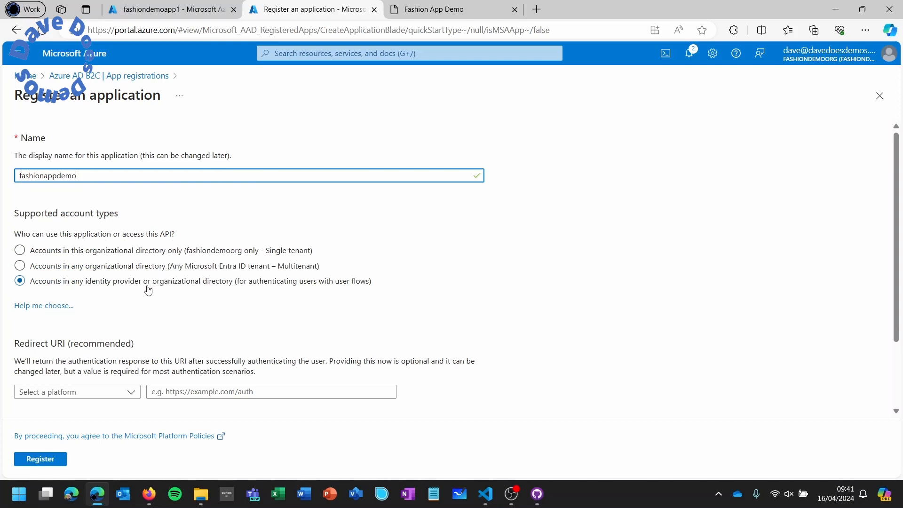
pyautogui.scroll(-2, 148, 287)
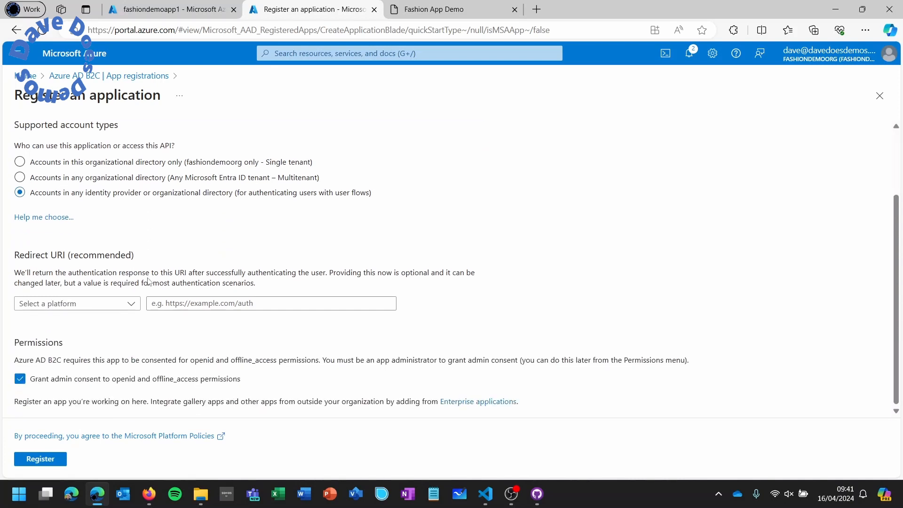
pyautogui.click(127, 307)
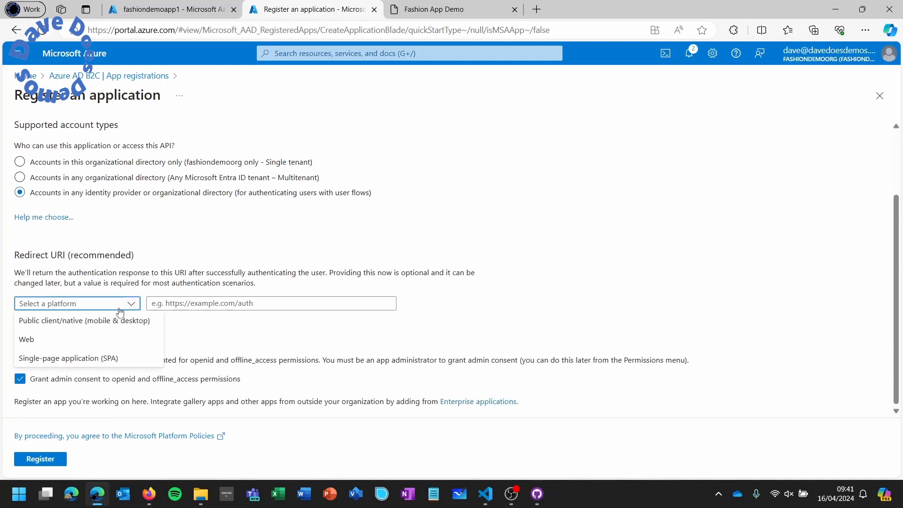
pyautogui.click(97, 340)
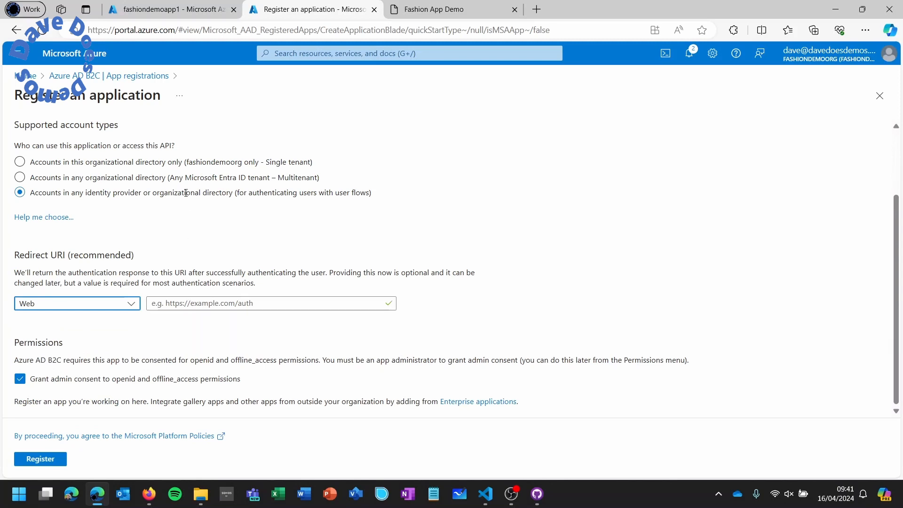
pyautogui.click(176, 14)
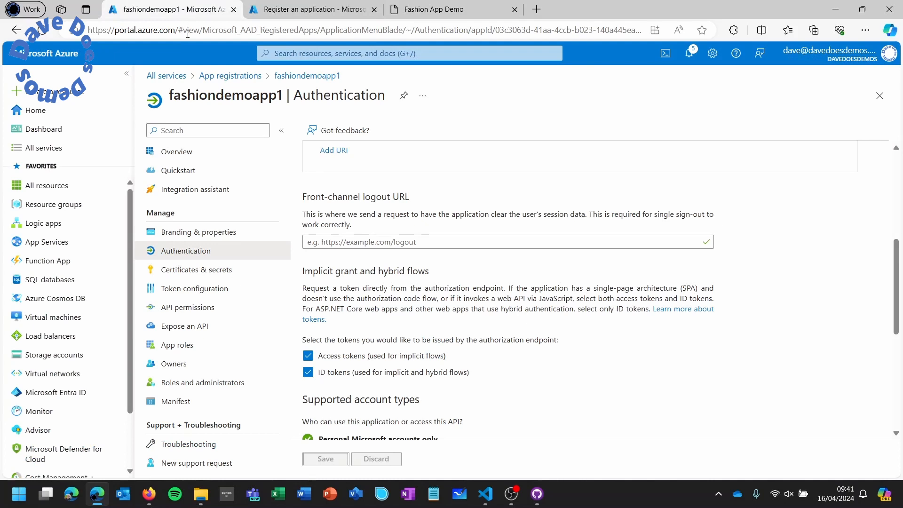
# - Copy the Fashionappdemo static web app's URL and prepare to paste it as the redirect URI
pyautogui.click(220, 136)
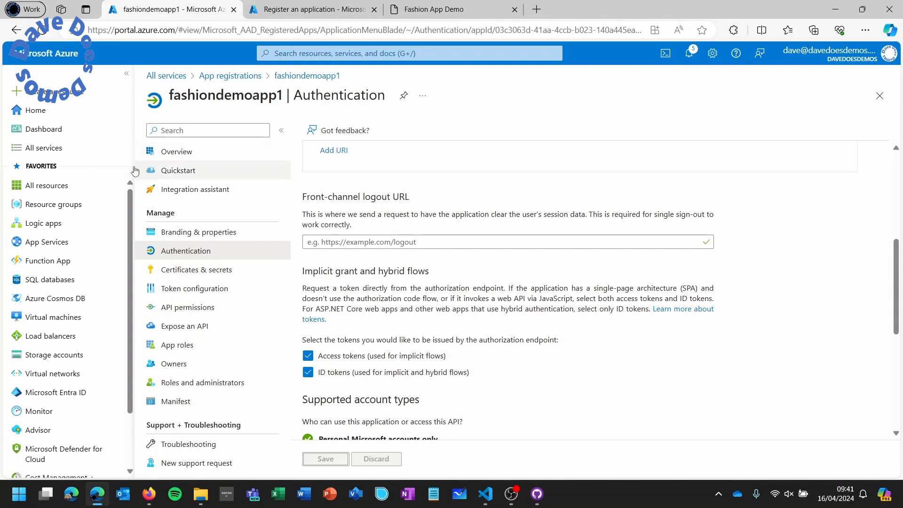
pyautogui.click(81, 209)
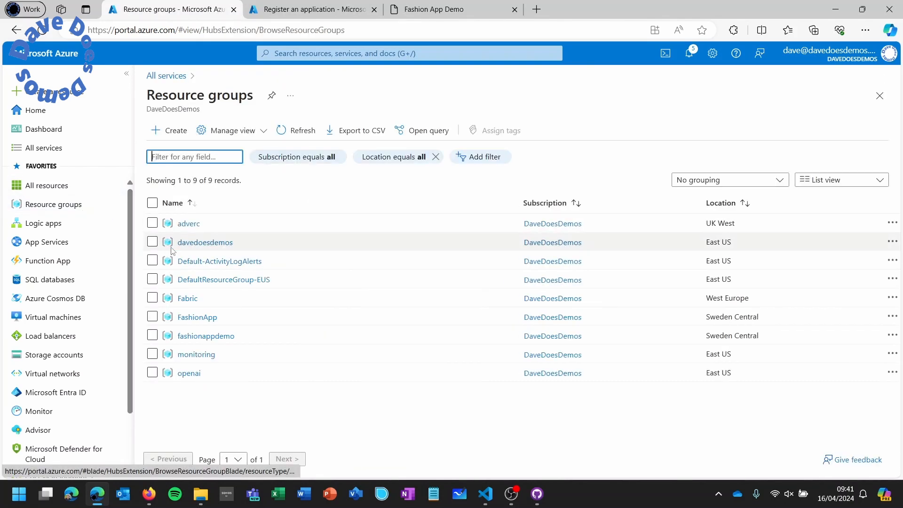
pyautogui.click(206, 337)
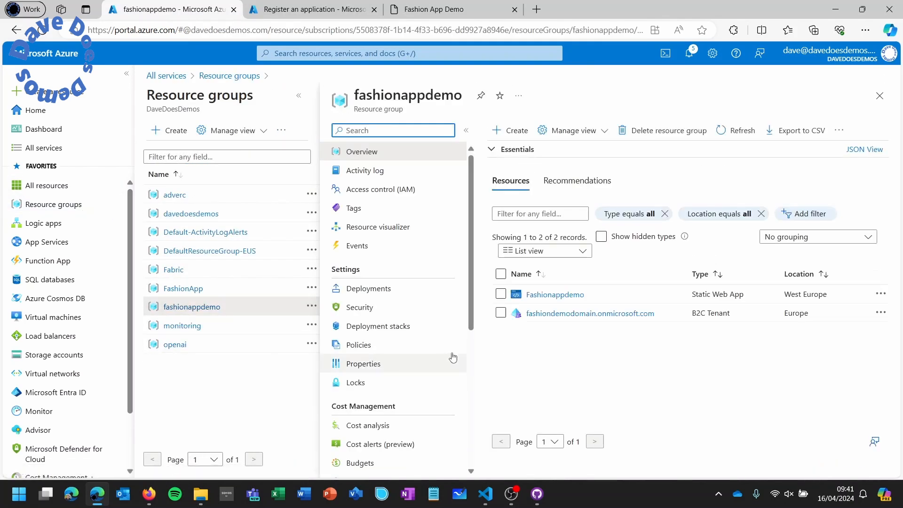
pyautogui.click(558, 300)
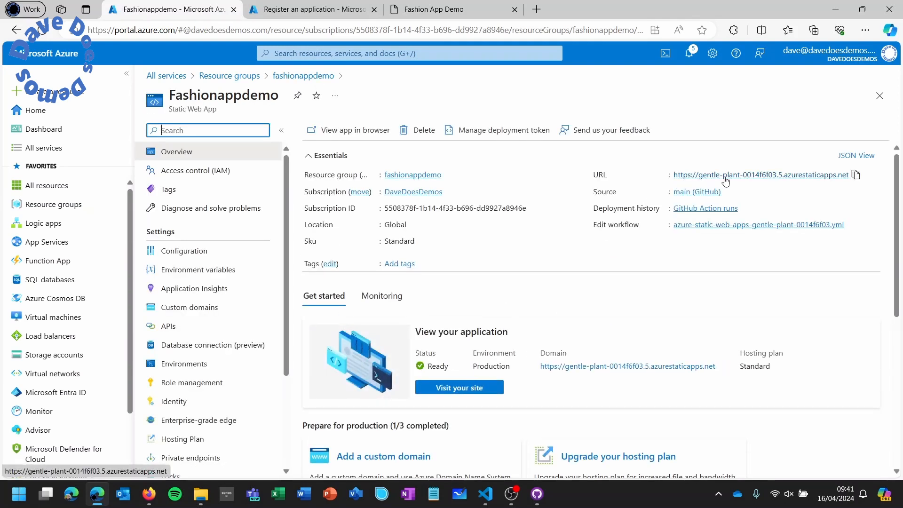
pyautogui.click(856, 175)
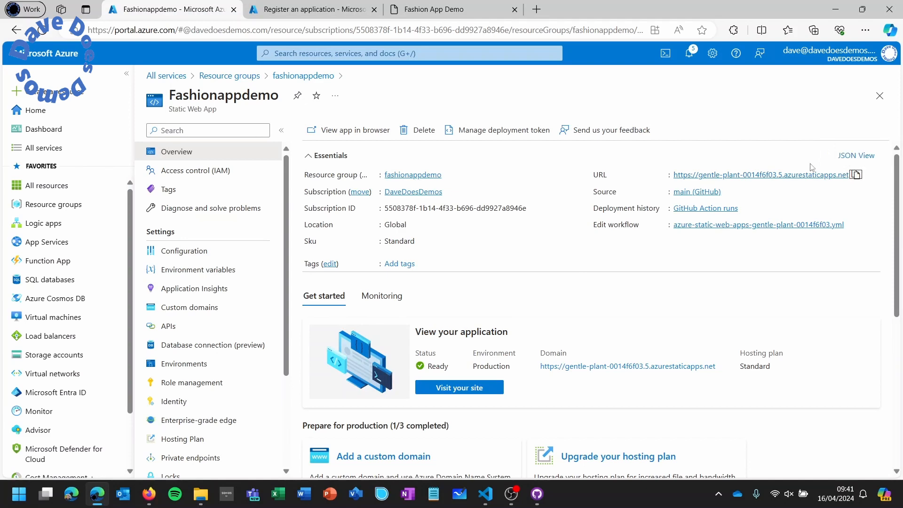
pyautogui.click(321, 15)
pyautogui.click(193, 304)
pyautogui.rightClick(193, 304)
# - Set the redirect URI to the static web app's .auth/login/aadb2c/callback URL and register fashionappdemo
pyautogui.click(239, 202)
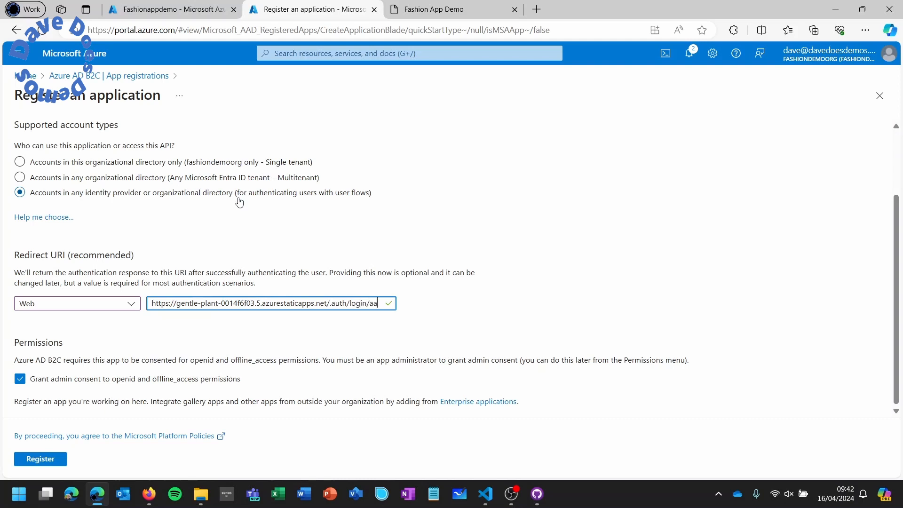
pyautogui.write('b2c')
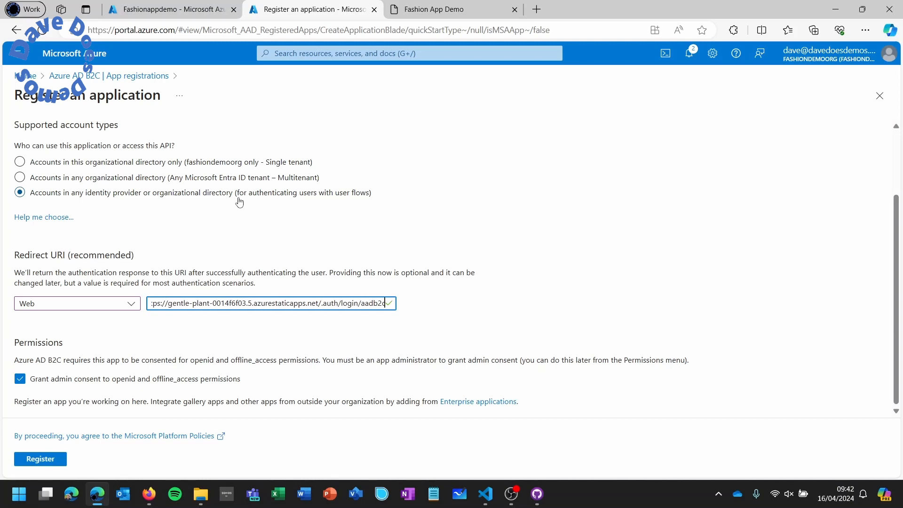
pyautogui.write('/c')
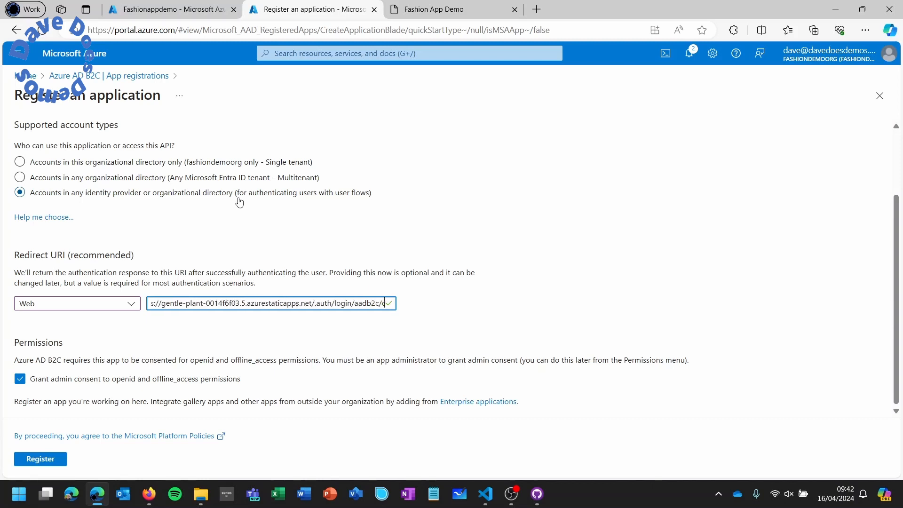
pyautogui.write('allbac')
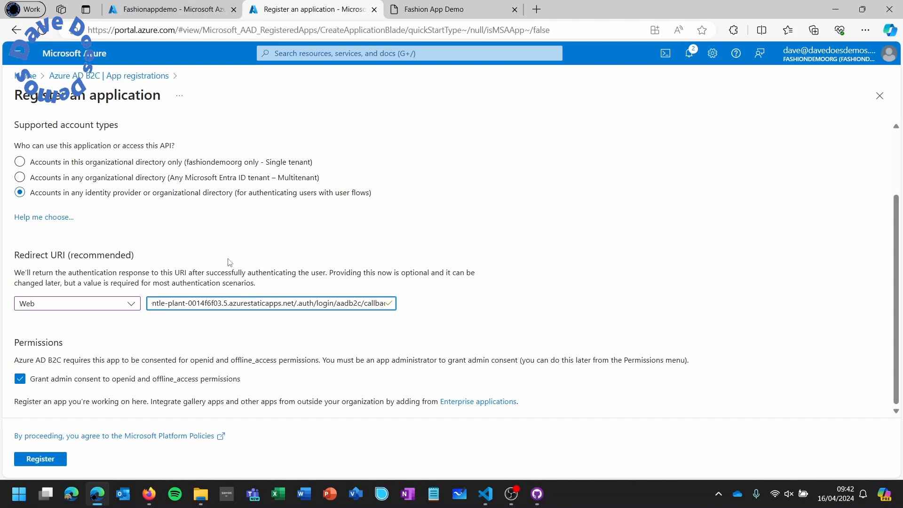
pyautogui.click(47, 462)
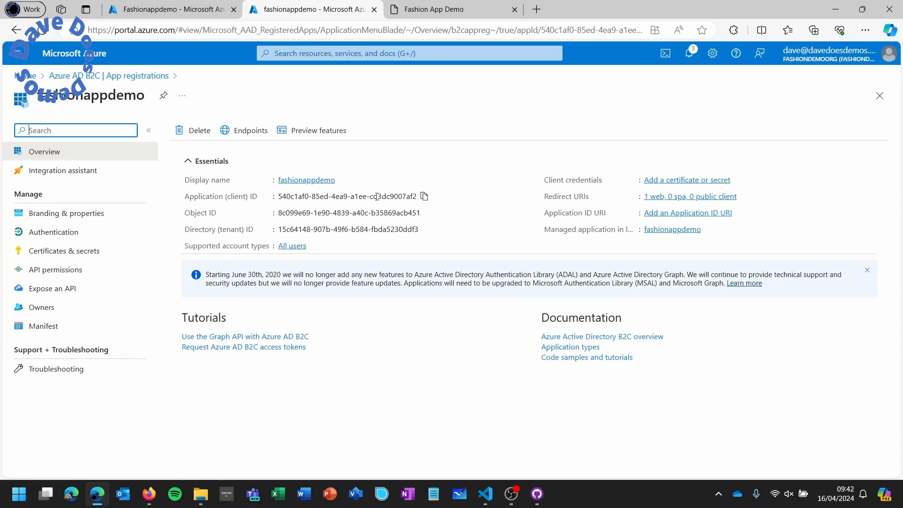
# - Copy fashionappdemo's Application (client) ID and return to the Fashionappdemo static web app
pyautogui.click(423, 197)
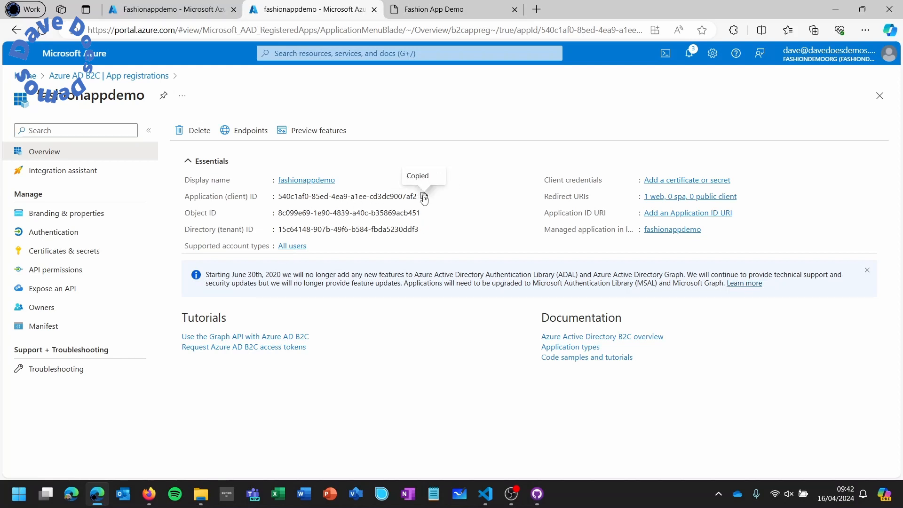
pyautogui.click(197, 15)
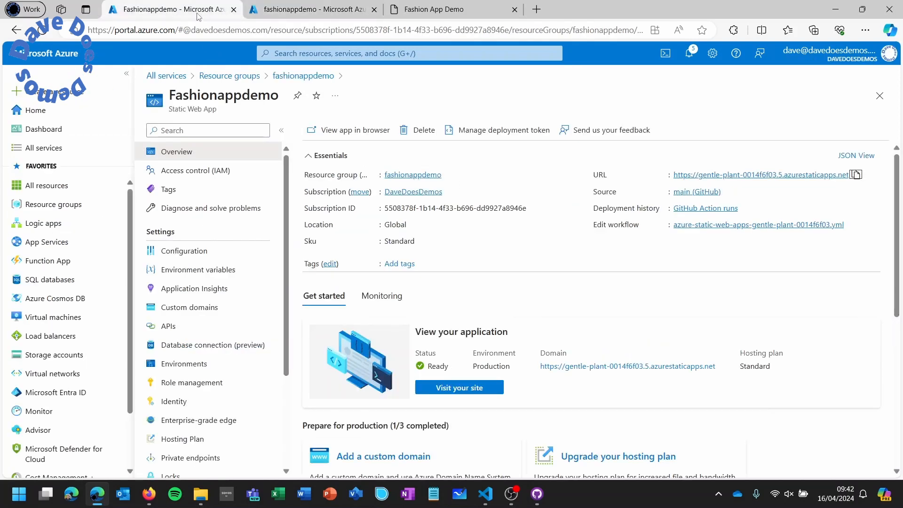
# - Add environment variable AADB2C_PROVIDER_CLIENT_ID with the copied client ID as its value
pyautogui.click(225, 274)
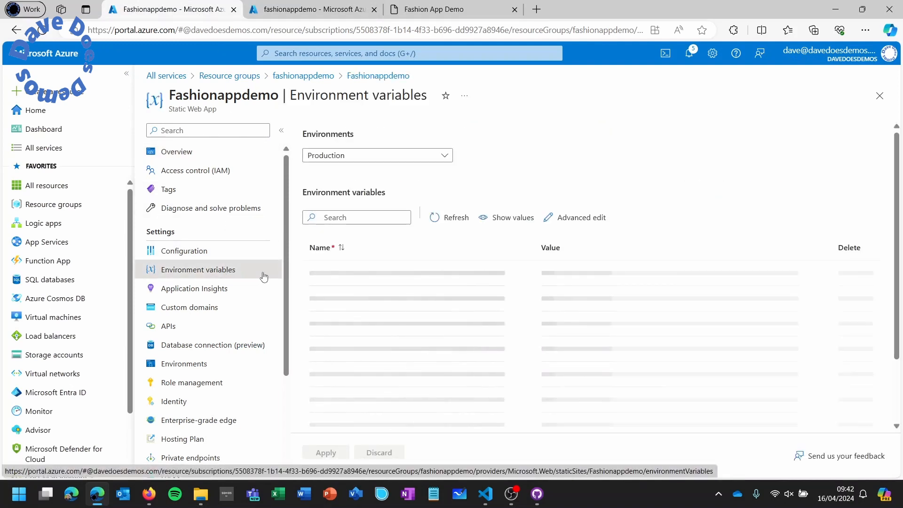
pyautogui.click(359, 269)
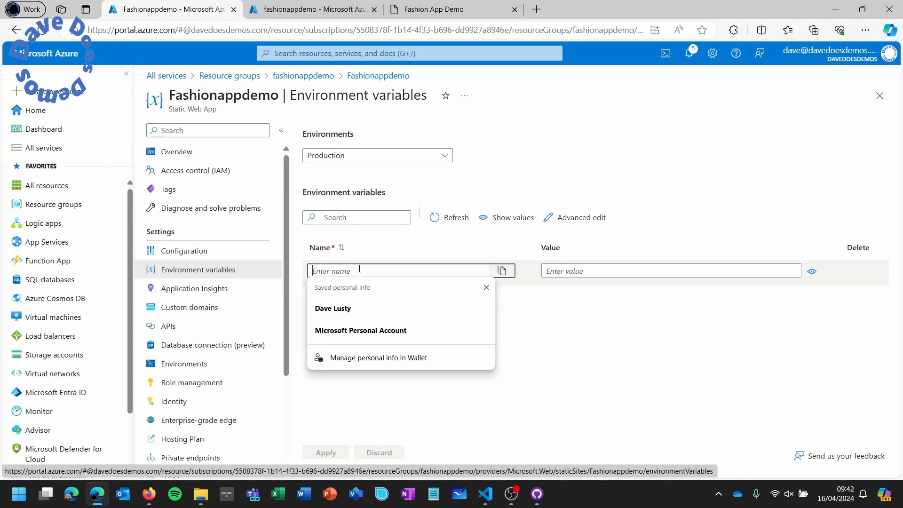
pyautogui.write('AAD')
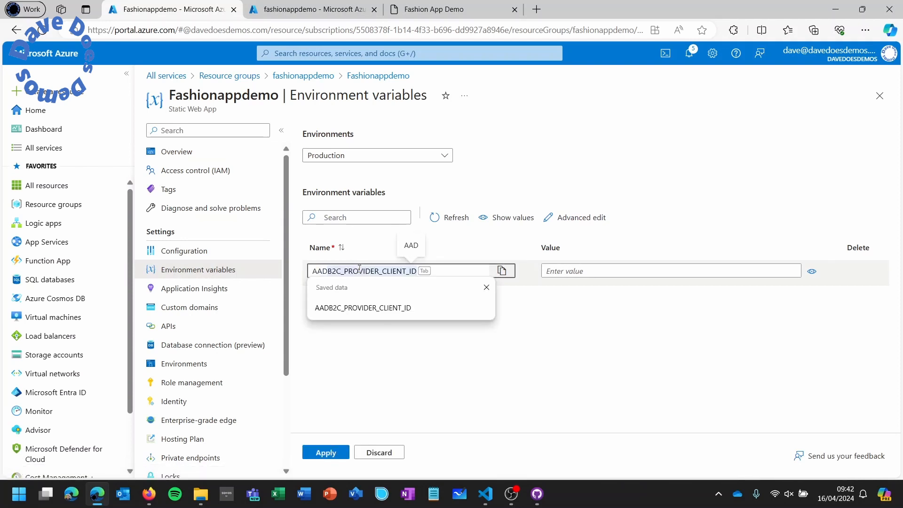
pyautogui.write('B2C')
pyautogui.press('Tab')
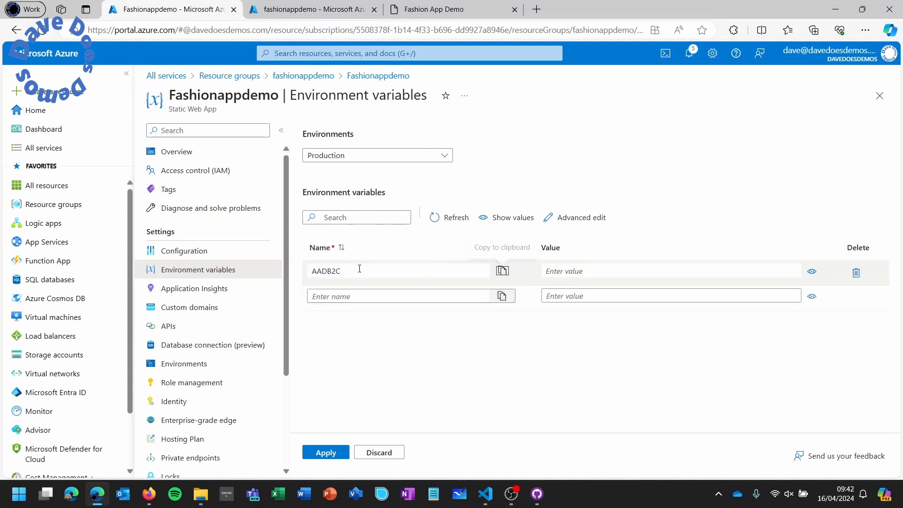
pyautogui.click(368, 272)
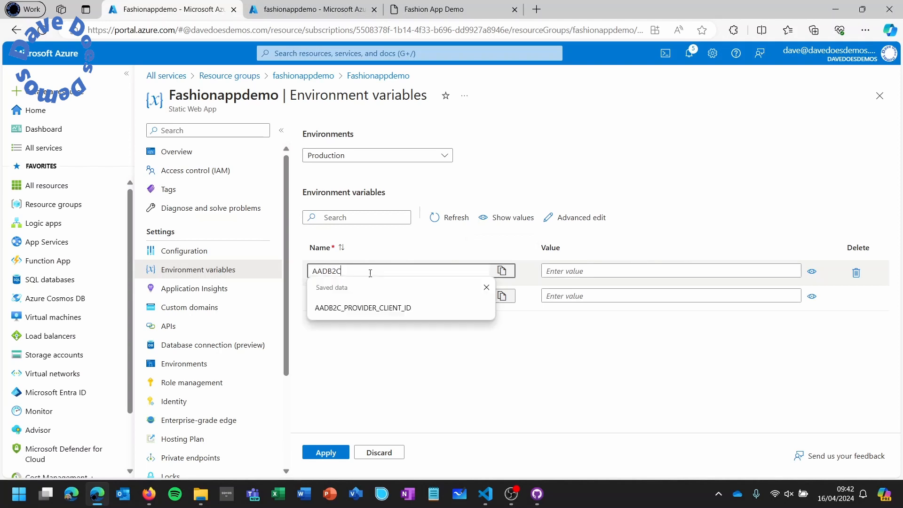
pyautogui.click(376, 307)
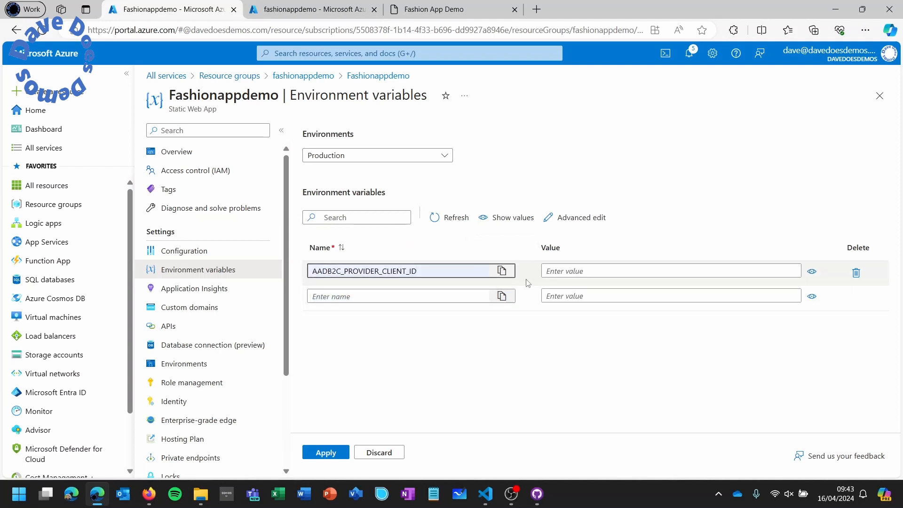
pyautogui.rightClick(558, 273)
pyautogui.click(603, 169)
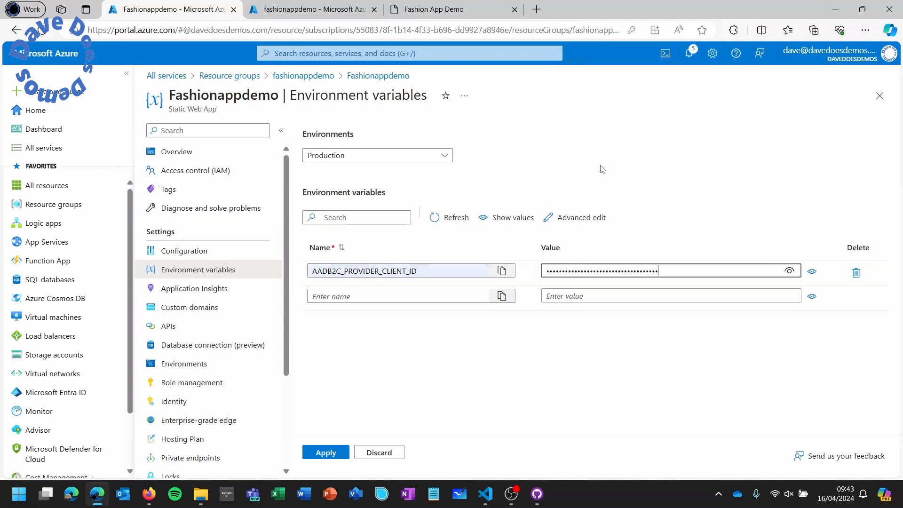
pyautogui.click(325, 15)
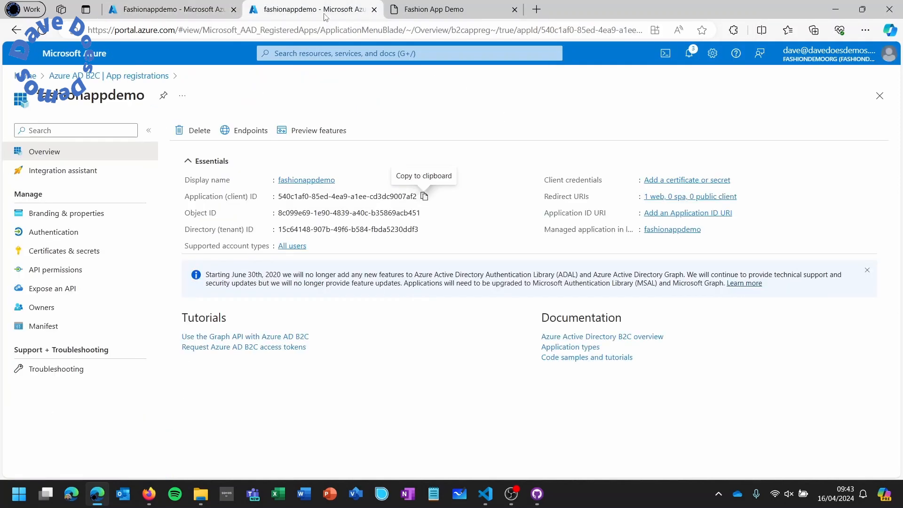
# - Create a client secret described PASSWORD for fashionappdemo and copy its value
pyautogui.click(671, 181)
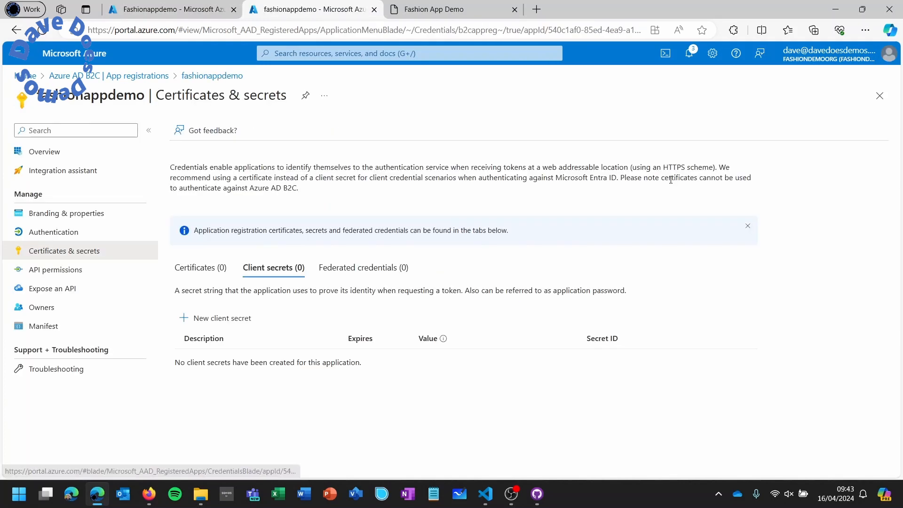
pyautogui.click(230, 321)
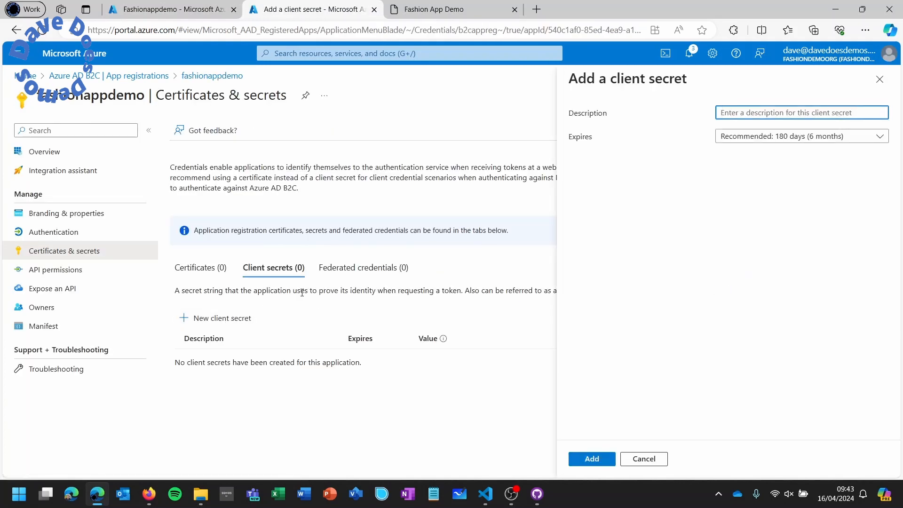
pyautogui.write('PASSWORD')
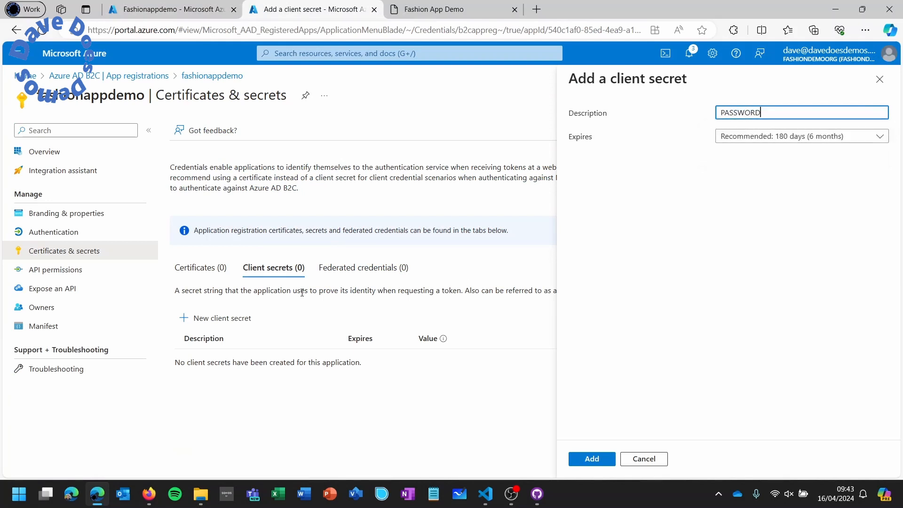
pyautogui.click(594, 462)
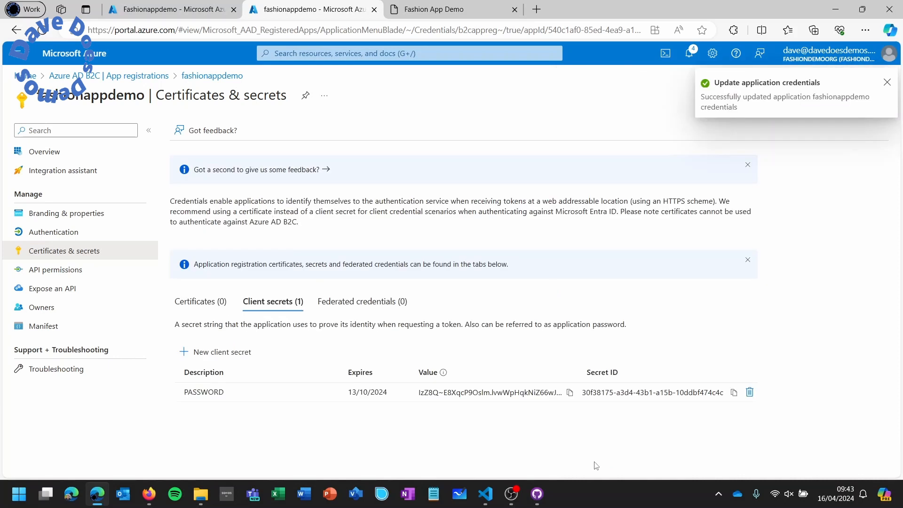
pyautogui.click(569, 393)
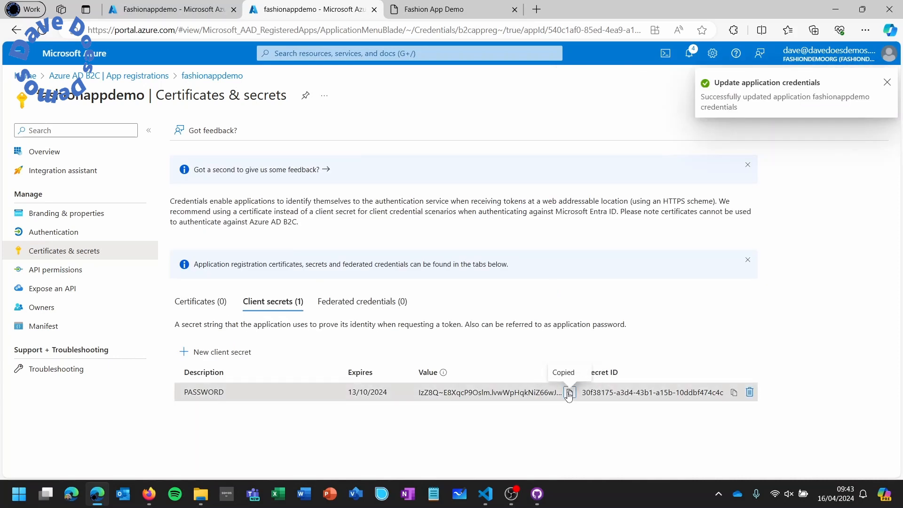
pyautogui.click(200, 12)
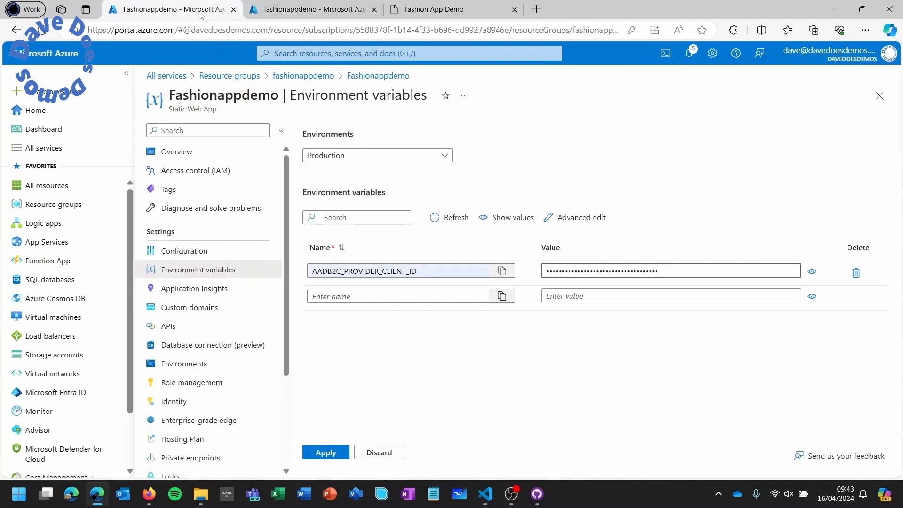
# - Add AADB2C_PROVIDER_CLIENT_SECRET with the copied secret as its value and apply the variables
pyautogui.click(349, 294)
pyautogui.hotkey('ctrl', 'v')
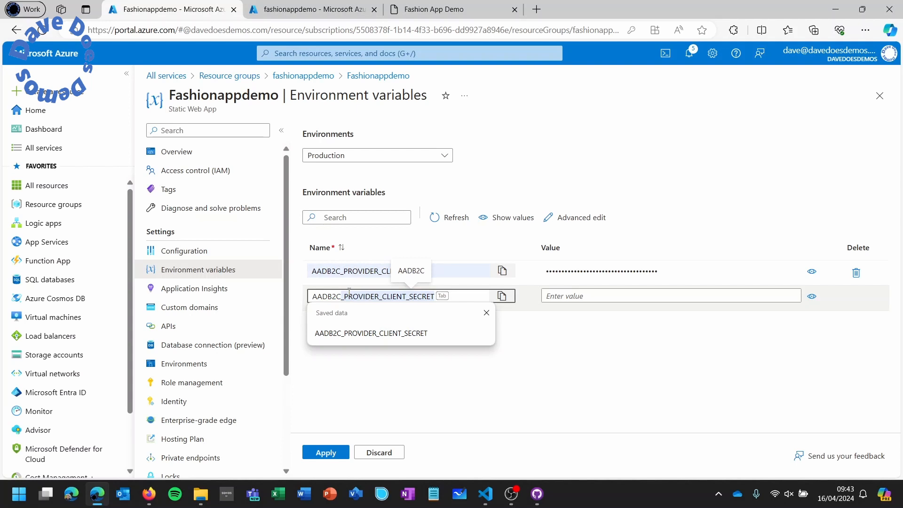
pyautogui.press('Tab')
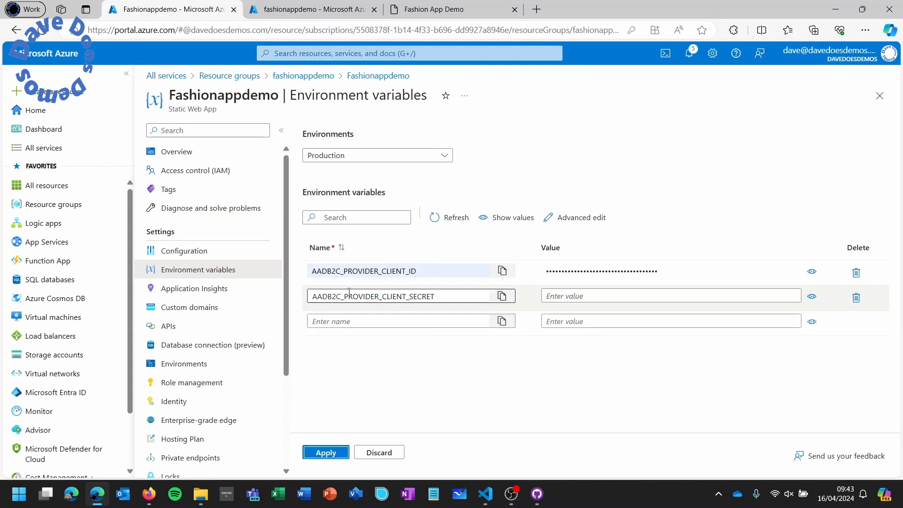
pyautogui.click(565, 296)
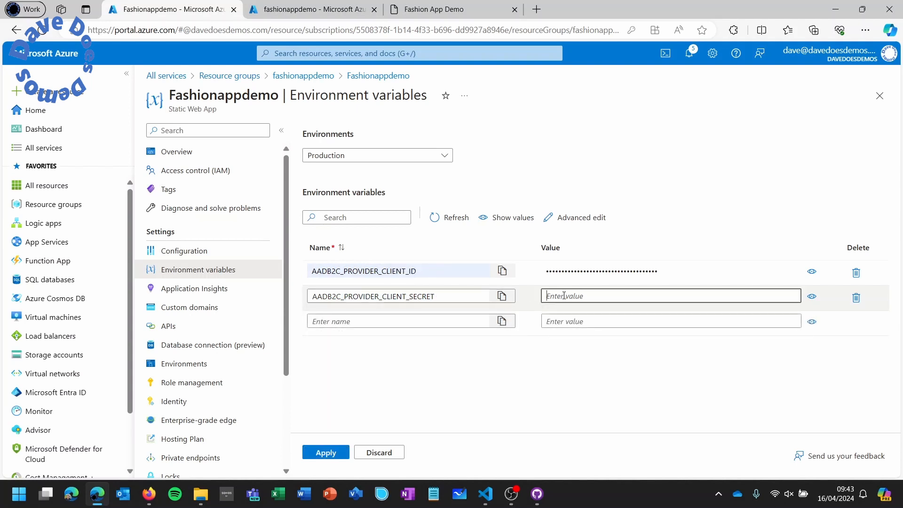
pyautogui.rightClick(564, 296)
pyautogui.click(596, 184)
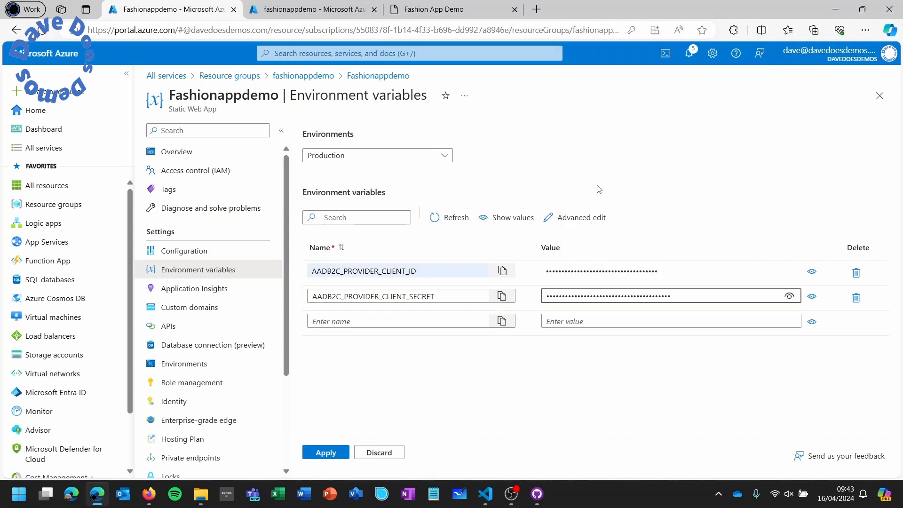
pyautogui.click(330, 453)
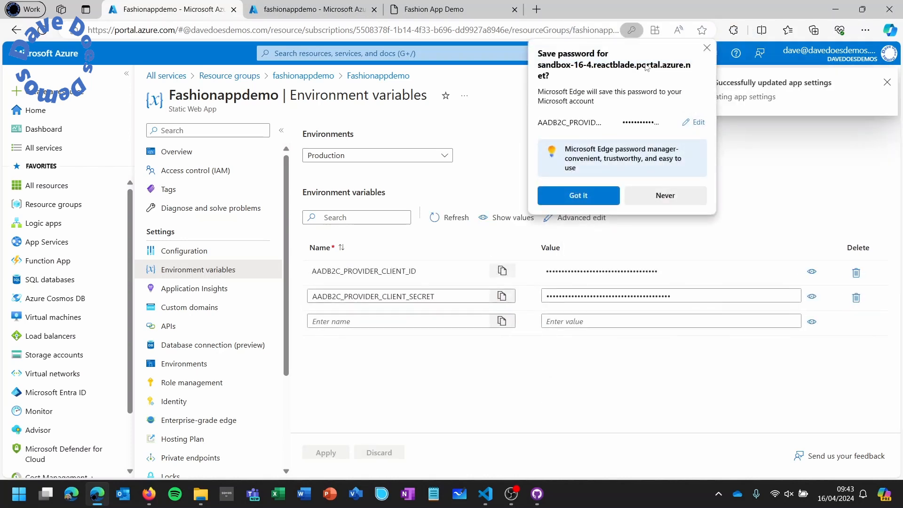
pyautogui.click(706, 48)
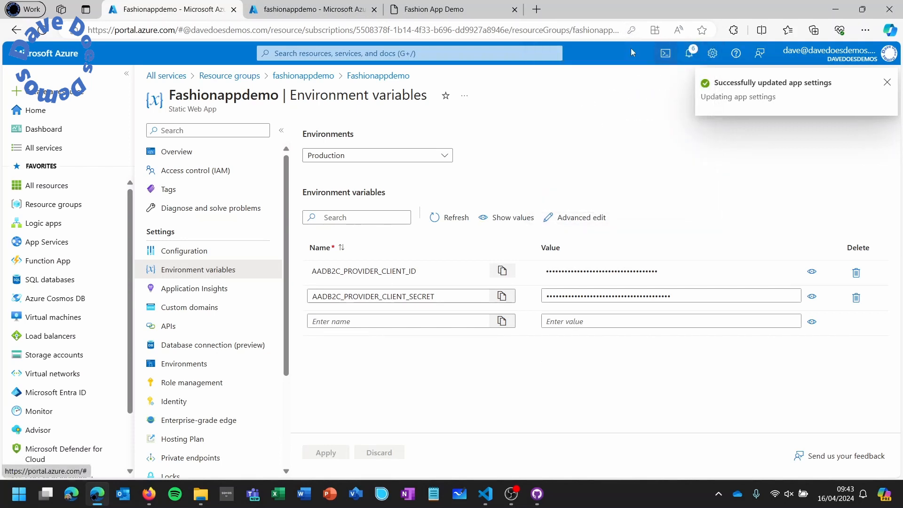
pyautogui.click(332, 14)
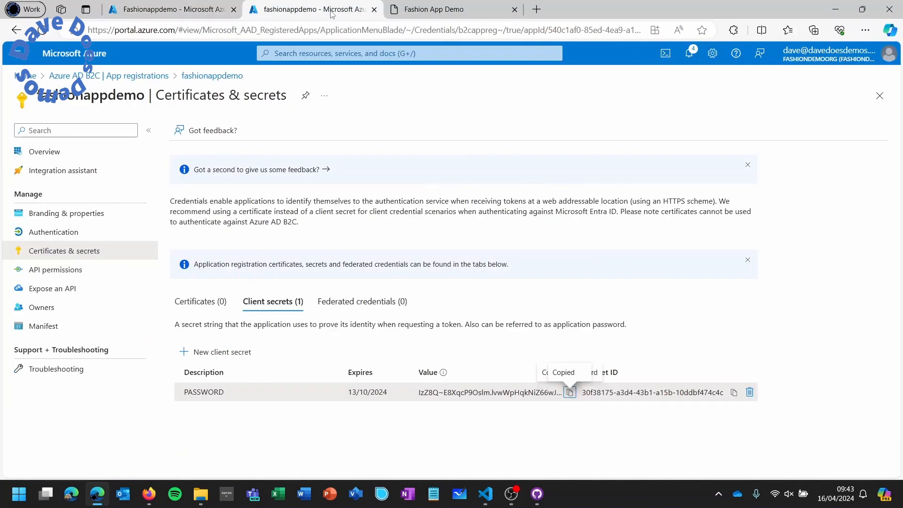
# - Enable Access tokens and ID tokens under Implicit grant and hybrid flows, and save
pyautogui.click(99, 233)
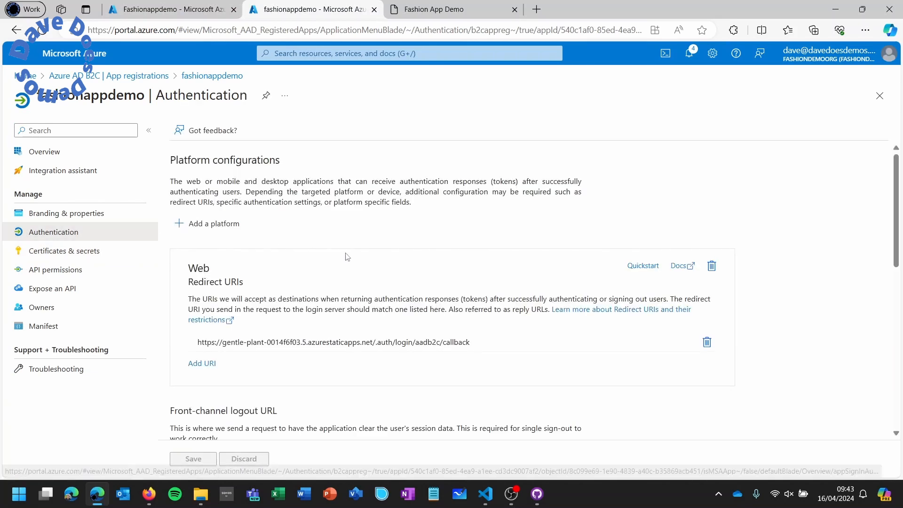
pyautogui.scroll(-5, 346, 256)
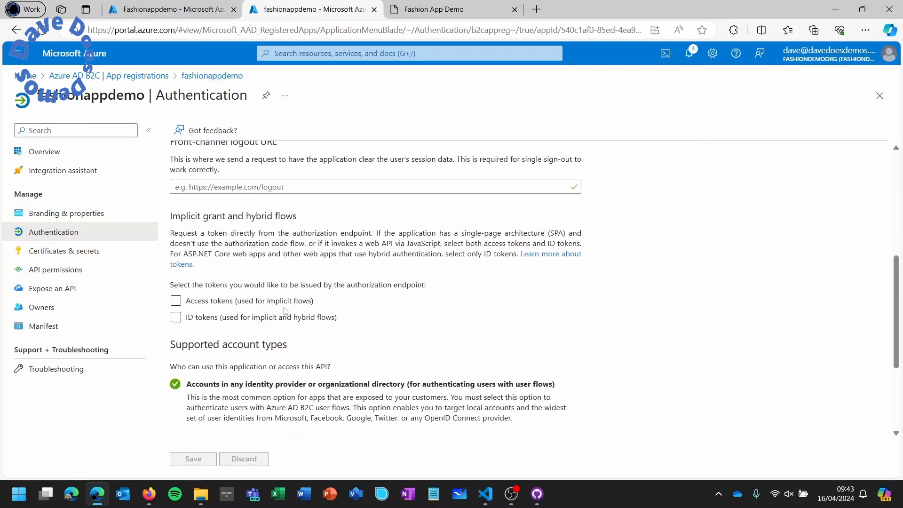
pyautogui.click(288, 302)
pyautogui.click(282, 319)
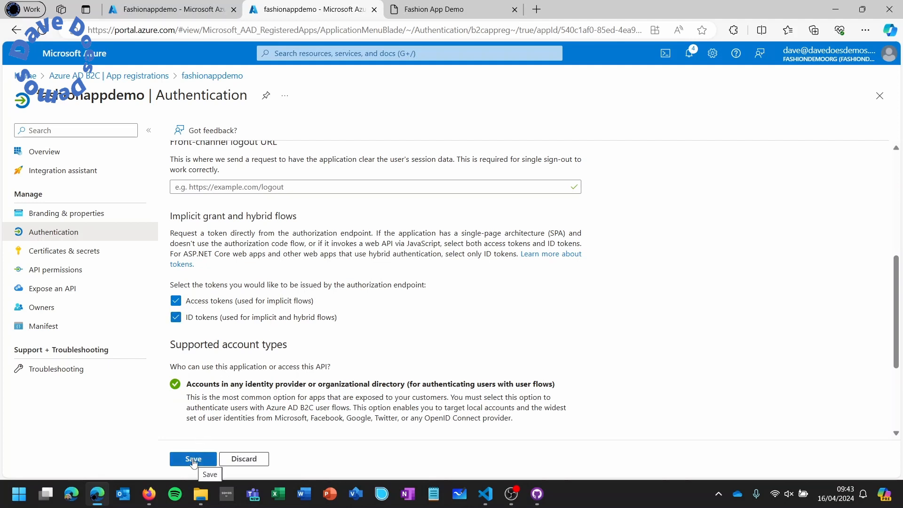
pyautogui.click(193, 460)
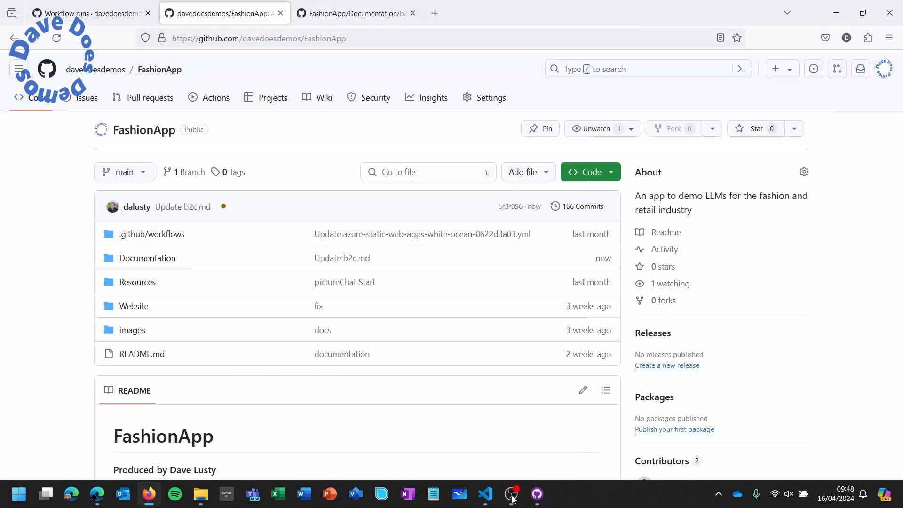
# - Open the Azure B2C build documentation linked from the FashionApp README
pyautogui.scroll(-1, 326, 269)
pyautogui.scroll(-15, 327, 269)
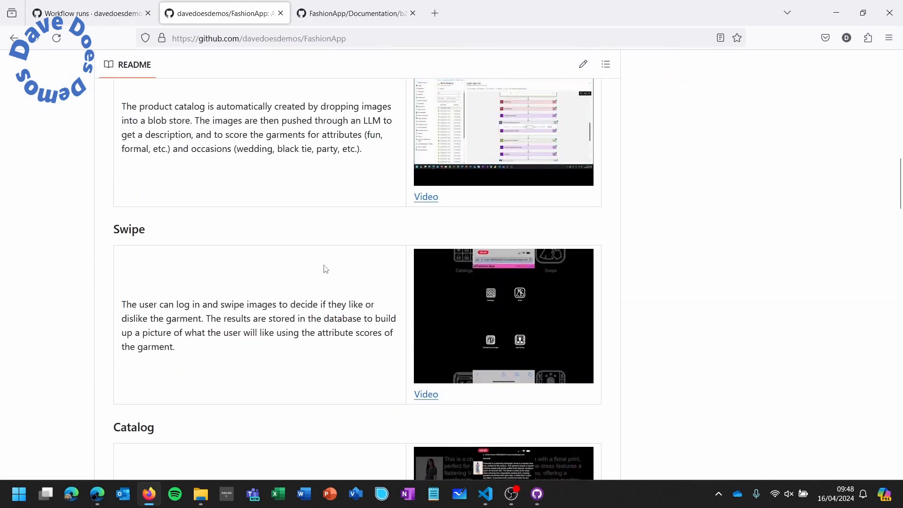
pyautogui.scroll(-20, 327, 269)
pyautogui.scroll(-15, 340, 265)
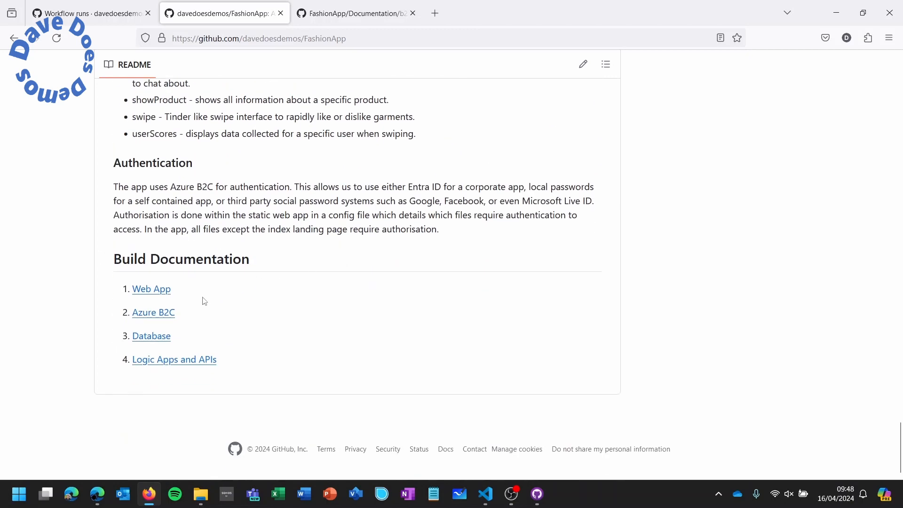
pyautogui.click(169, 312)
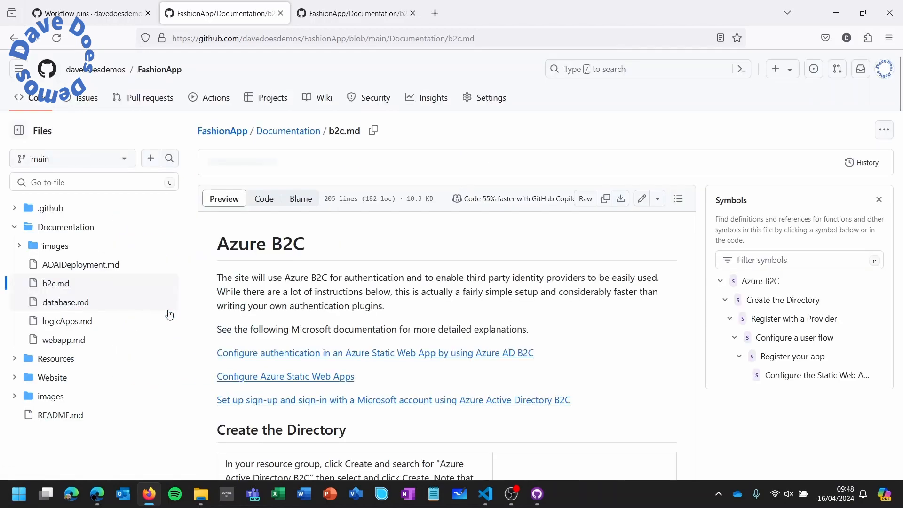
# - Copy the sample staticwebapp.config.json code block from b2c.md and return to VS Code
pyautogui.scroll(-10, 534, 304)
pyautogui.scroll(-15, 534, 301)
pyautogui.scroll(-15, 464, 309)
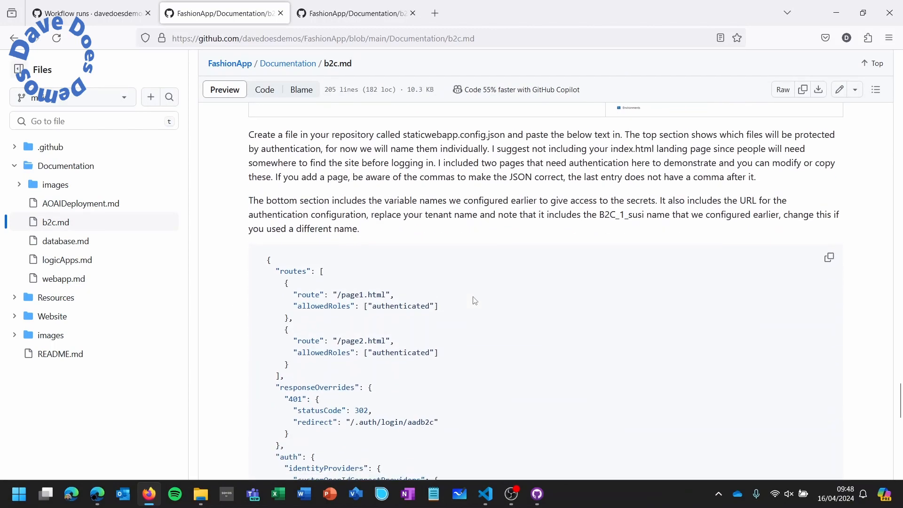
pyautogui.scroll(-3, 474, 300)
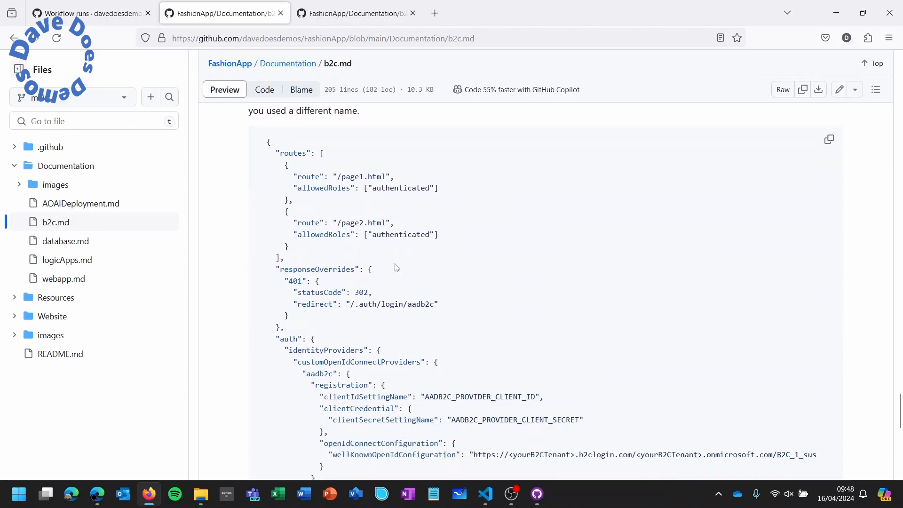
pyautogui.click(828, 141)
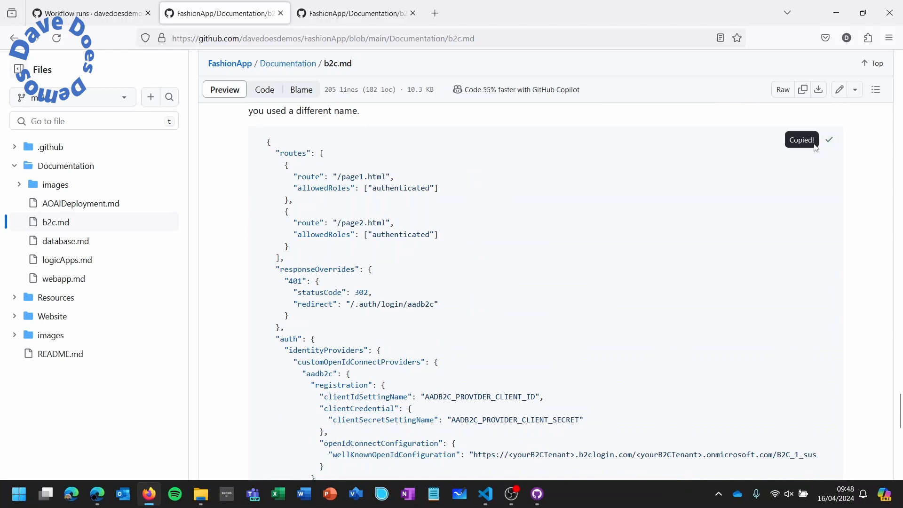
pyautogui.click(488, 499)
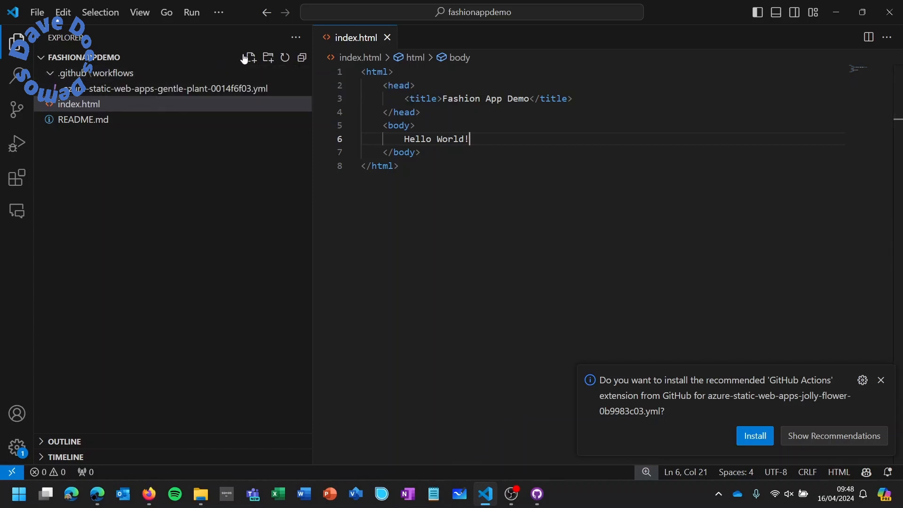
# - Create staticwebapp.config.json in fashionappdemo and paste the copied B2C sample config into it
pyautogui.click(251, 58)
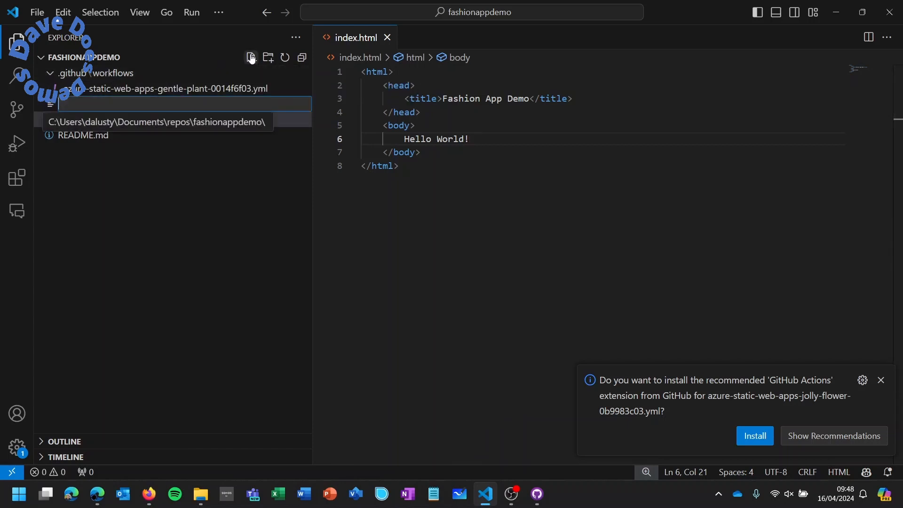
pyautogui.write('static')
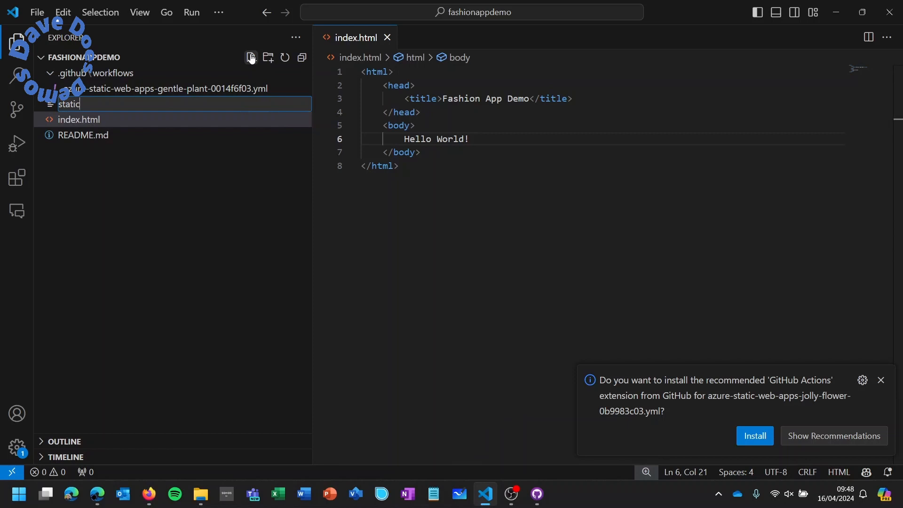
pyautogui.write('webapp.')
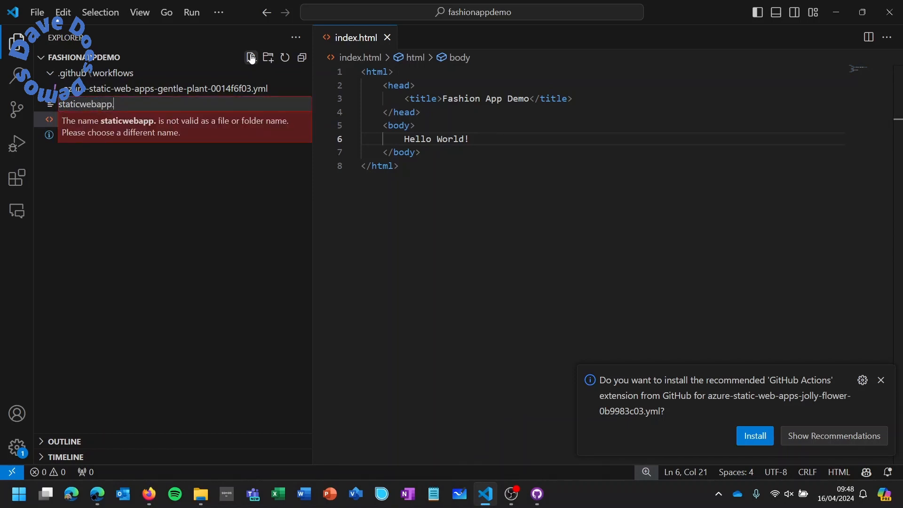
pyautogui.write('config.j')
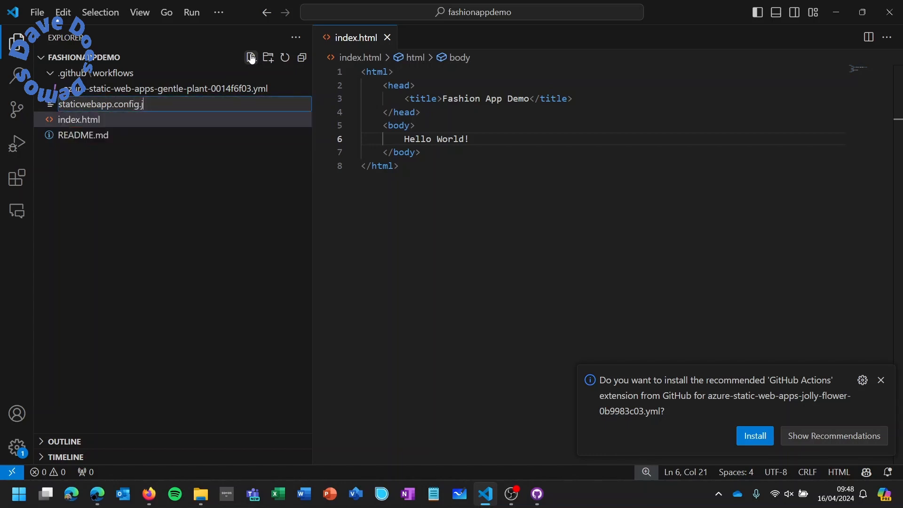
pyautogui.write('son')
pyautogui.press('Return')
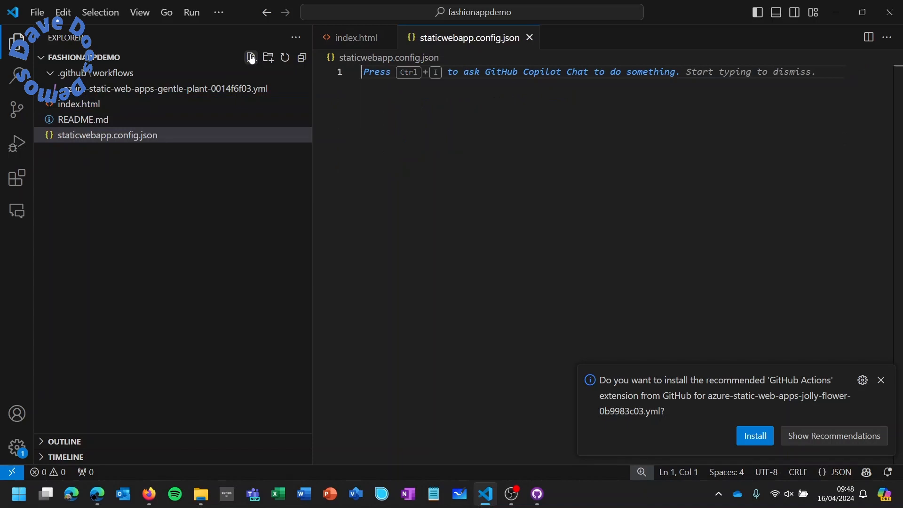
pyautogui.rightClick(400, 114)
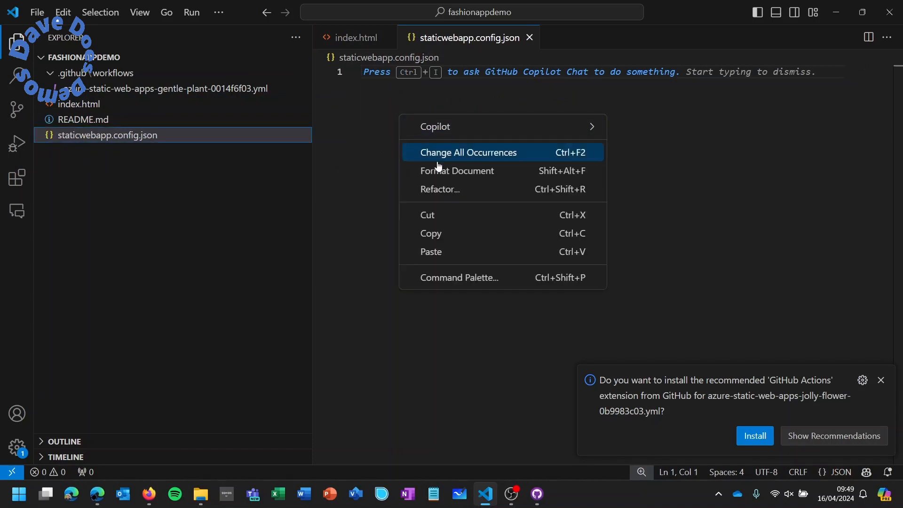
pyautogui.click(457, 252)
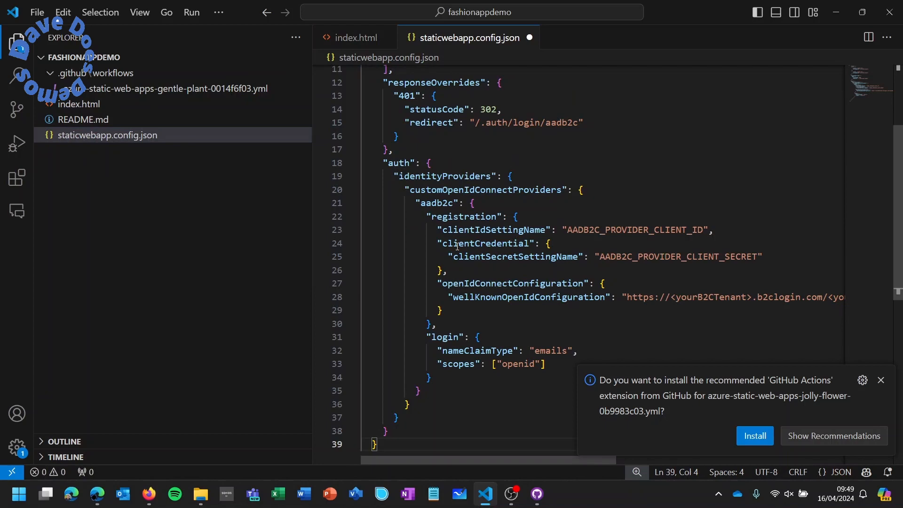
# - Review the pasted config, highlighting the /page1.html route entry and a line further down
pyautogui.scroll(3, 576, 233)
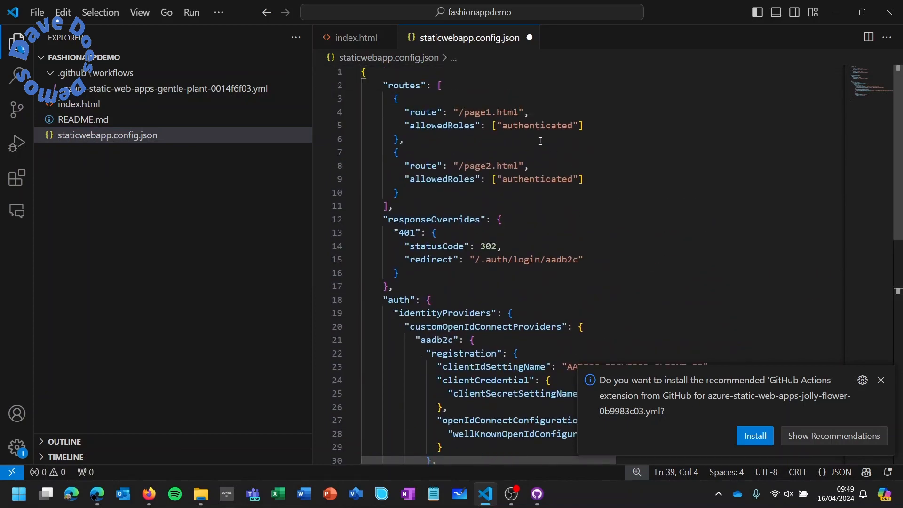
pyautogui.moveTo(410, 112); pyautogui.dragTo(531, 113)
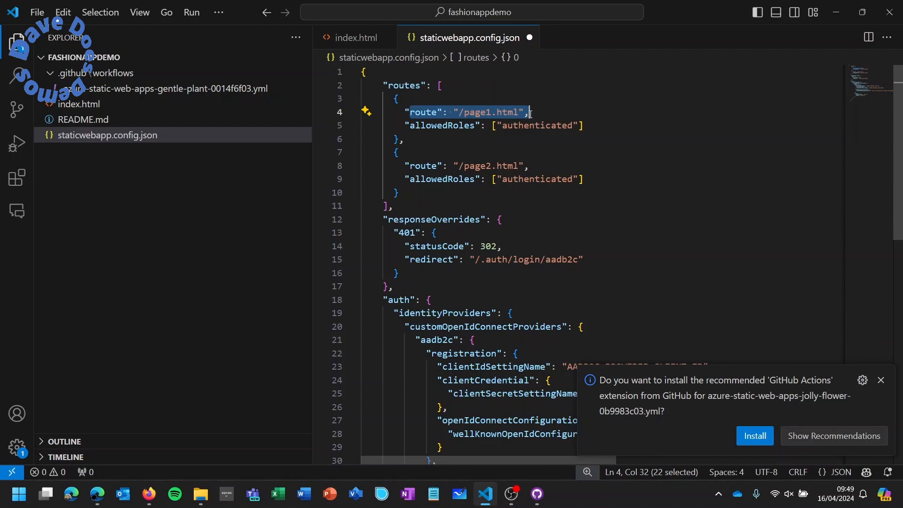
pyautogui.scroll(-3, 610, 204)
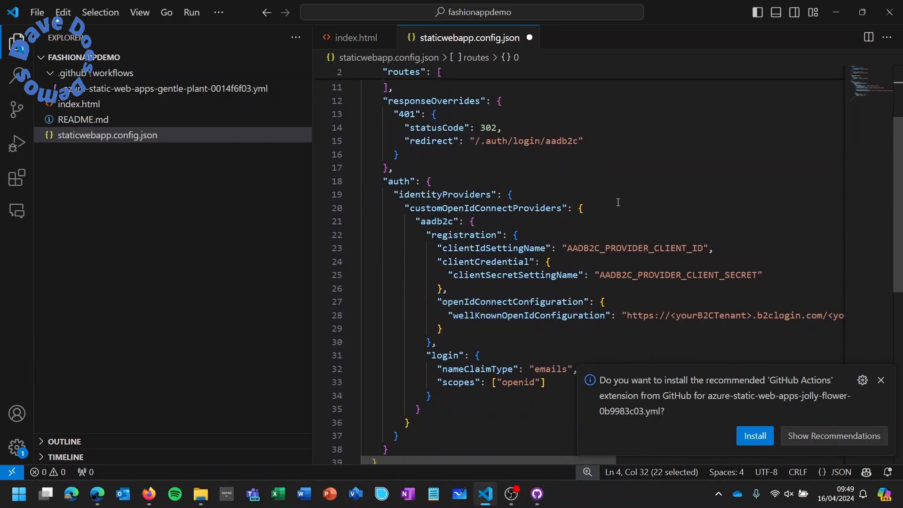
pyautogui.scroll(-2, 610, 213)
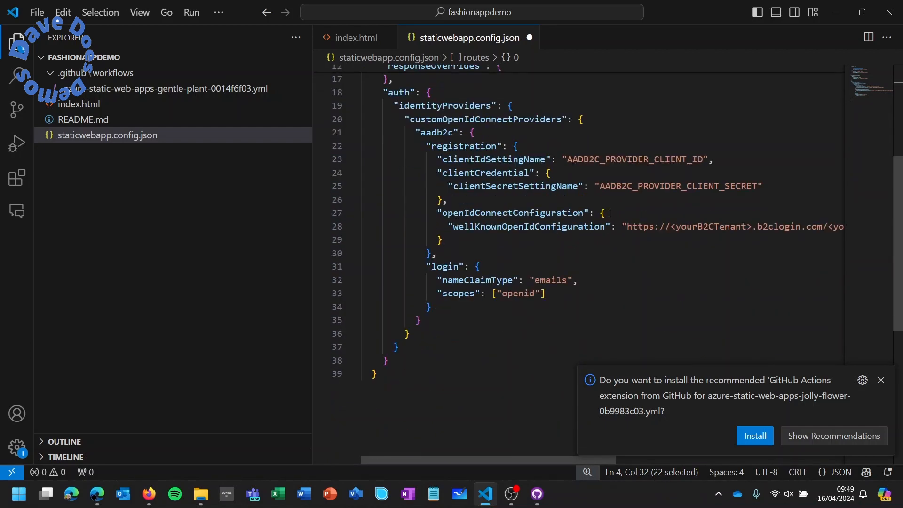
pyautogui.moveTo(498, 462); pyautogui.dragTo(605, 471)
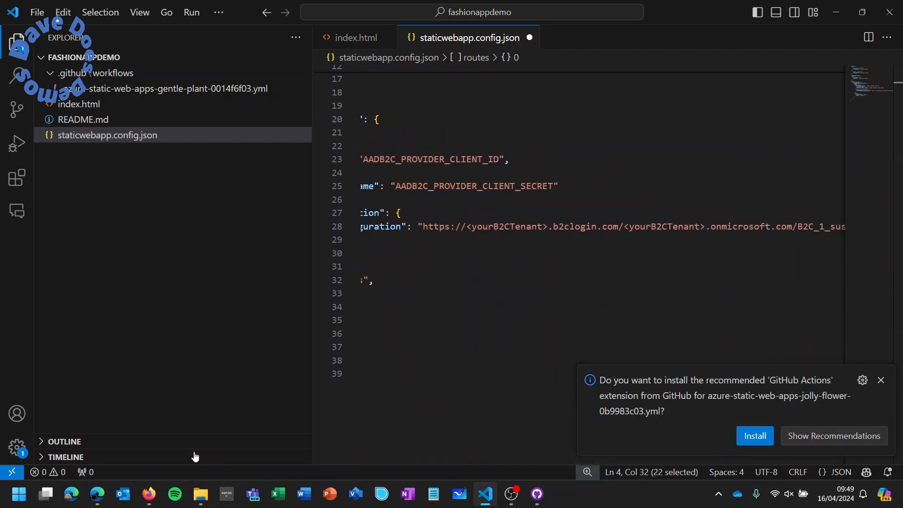
# - Copy the tenant name fashiondemodomain from the Azure AD B2C overview and select the first placeholder
pyautogui.click(96, 494)
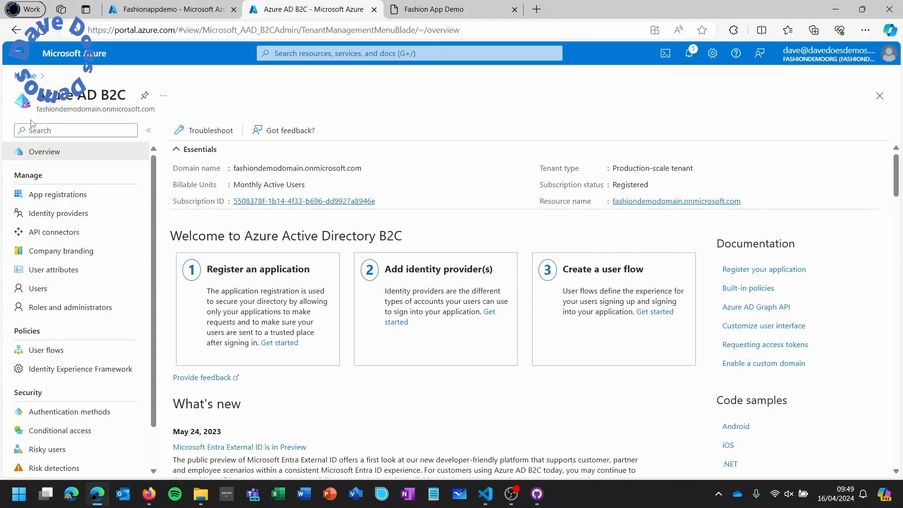
pyautogui.moveTo(42, 109); pyautogui.dragTo(94, 109)
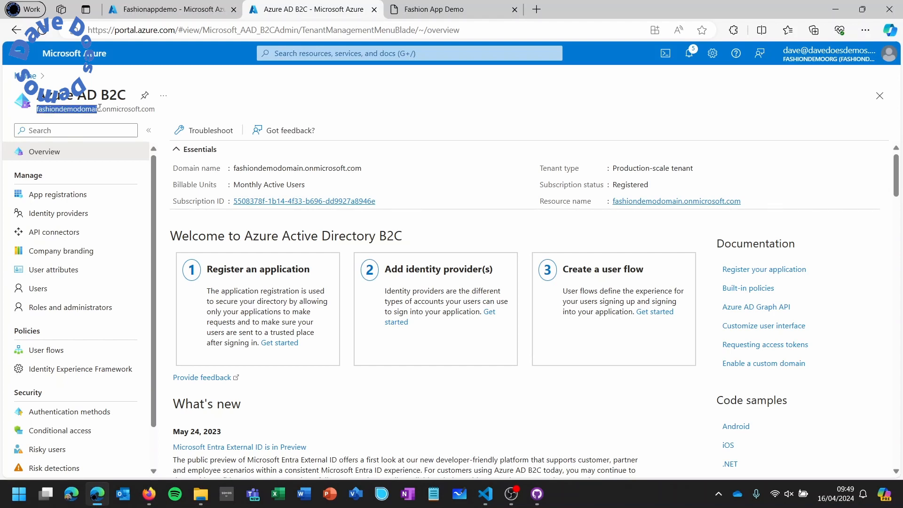
pyautogui.moveTo(101, 108); pyautogui.dragTo(102, 111)
pyautogui.hotkey('ctrl', 'c')
pyautogui.click(487, 495)
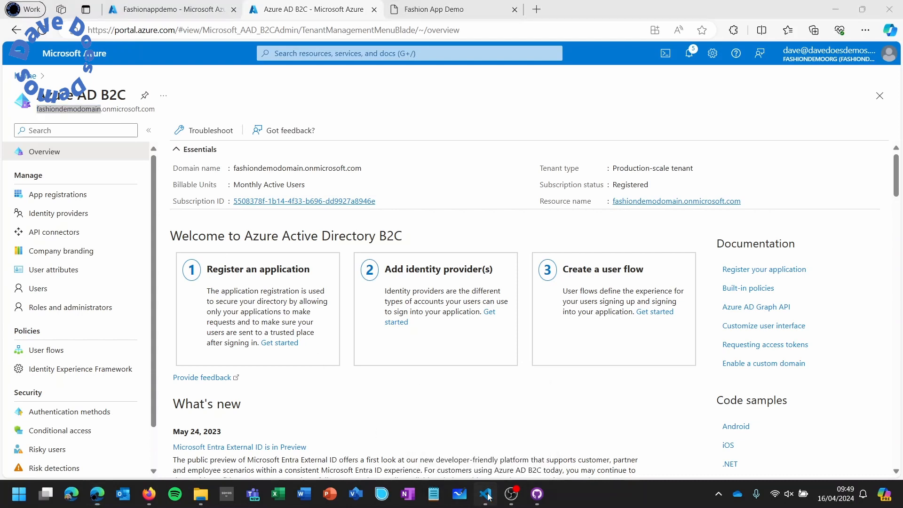
pyautogui.moveTo(548, 228); pyautogui.dragTo(471, 227)
# - Paste fashiondemodomain over both <yourB2CTenant> placeholders in the line 28 URL
pyautogui.hotkey('shift', 'Left')
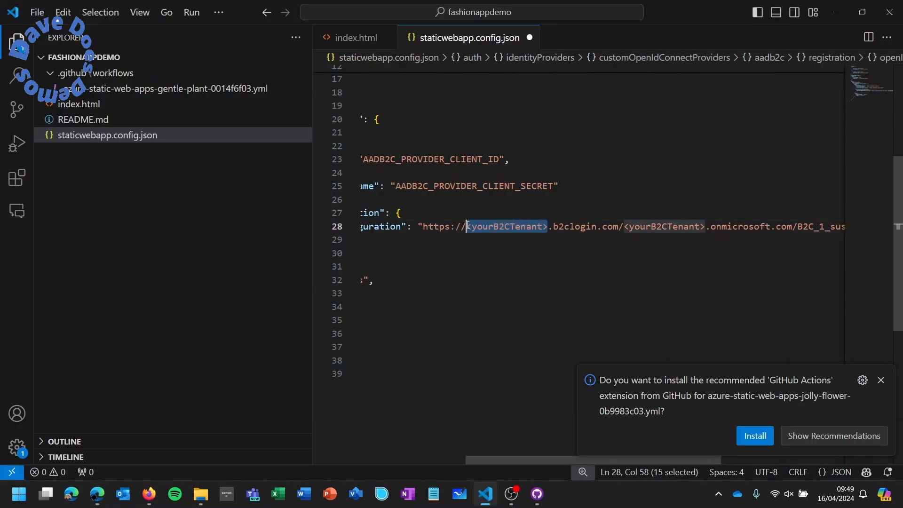
pyautogui.hotkey('ctrl', 'v')
pyautogui.moveTo(716, 228); pyautogui.dragTo(637, 230)
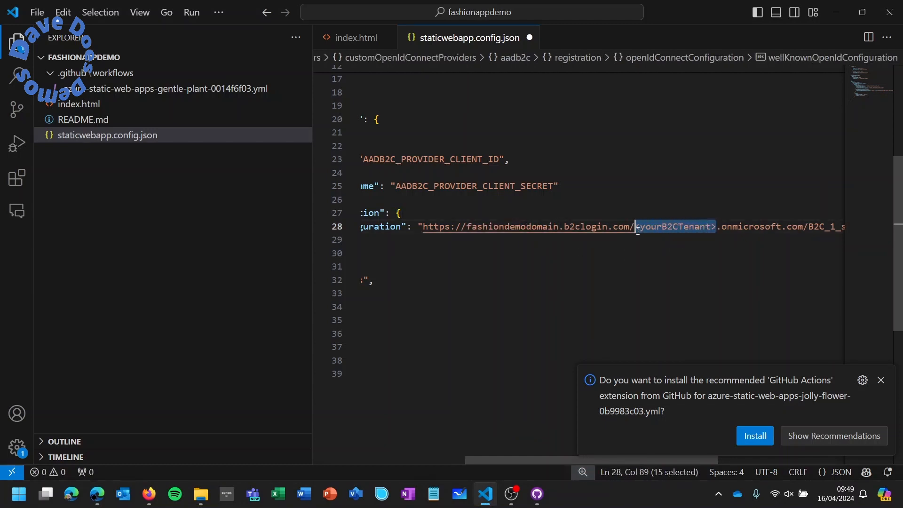
pyautogui.hotkey('ctrl', 'v')
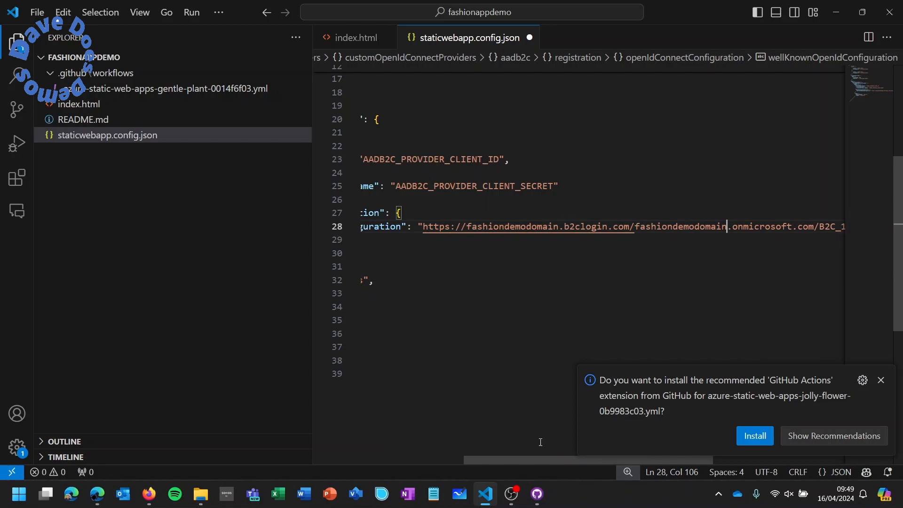
# - Verify the B2C_1_susi user flow name in the well-known URL and open index.html
pyautogui.moveTo(531, 462); pyautogui.dragTo(631, 464)
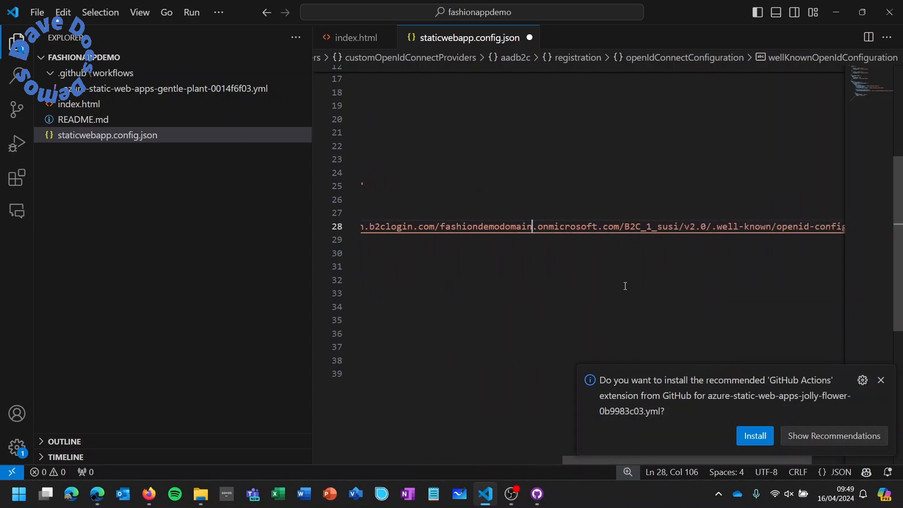
pyautogui.moveTo(626, 229); pyautogui.dragTo(680, 227)
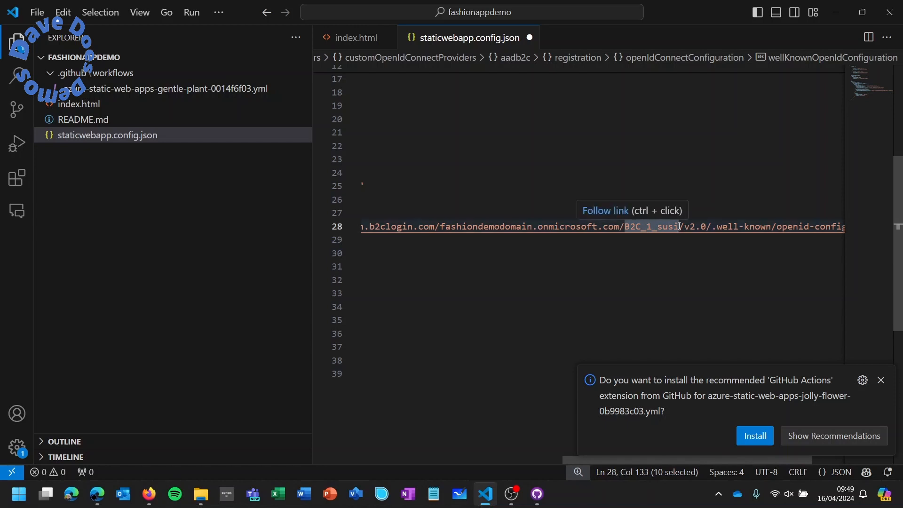
pyautogui.moveTo(568, 461); pyautogui.dragTo(348, 457)
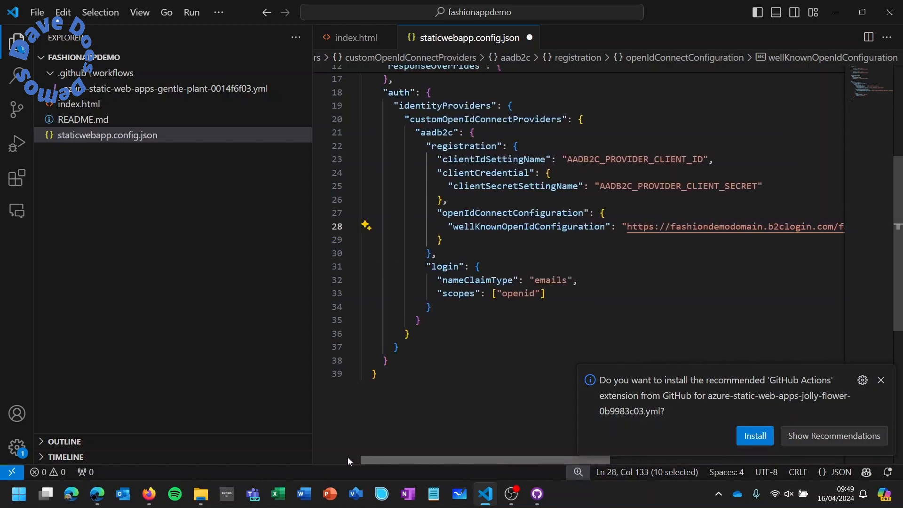
pyautogui.scroll(4, 433, 313)
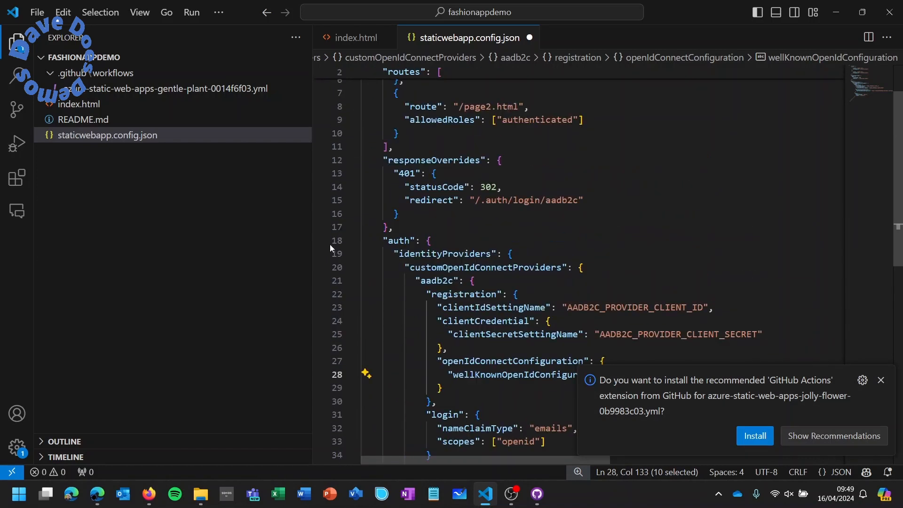
pyautogui.click(143, 104)
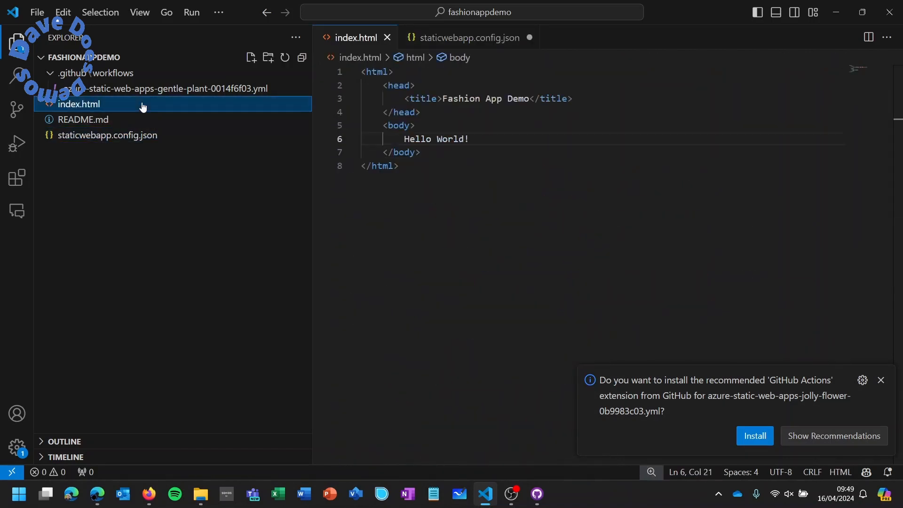
# - Add a <br /> and an <a href="page1.html"> link below Hello World in index.html
pyautogui.click(494, 138)
pyautogui.write('<br />')
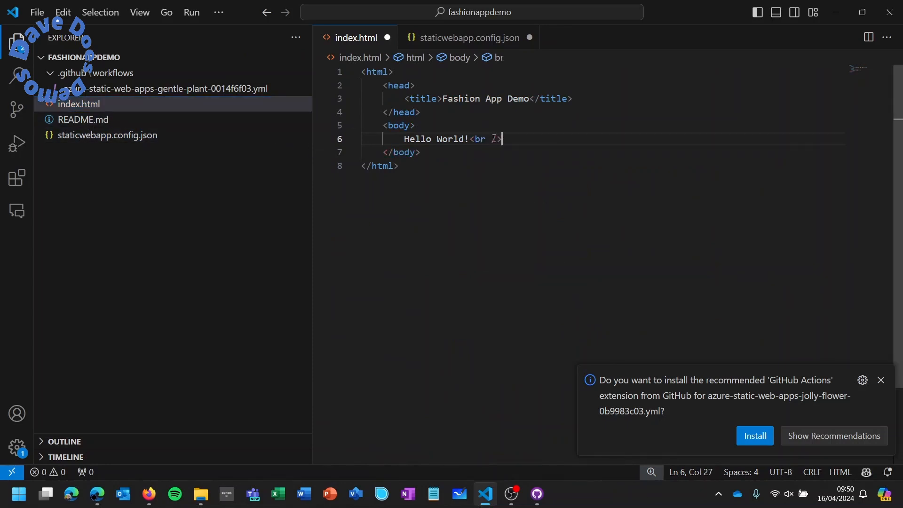
pyautogui.press('Return')
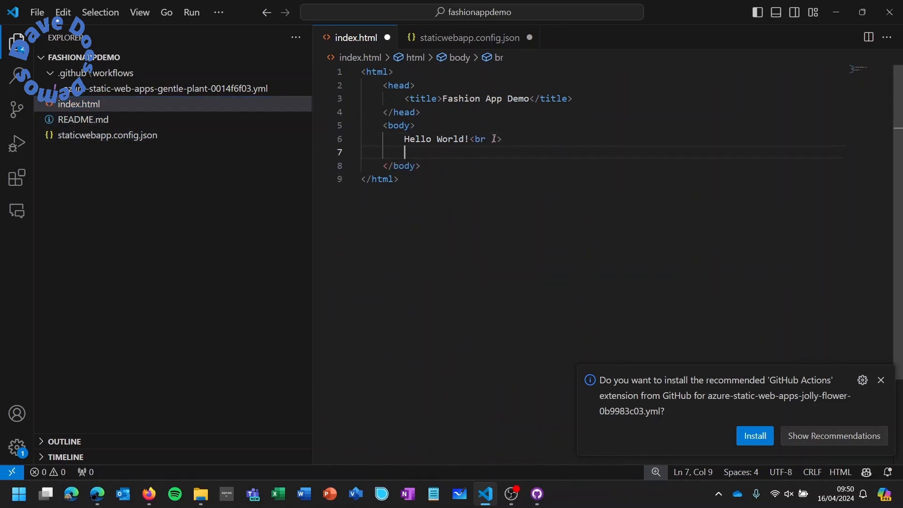
pyautogui.write('<a href')
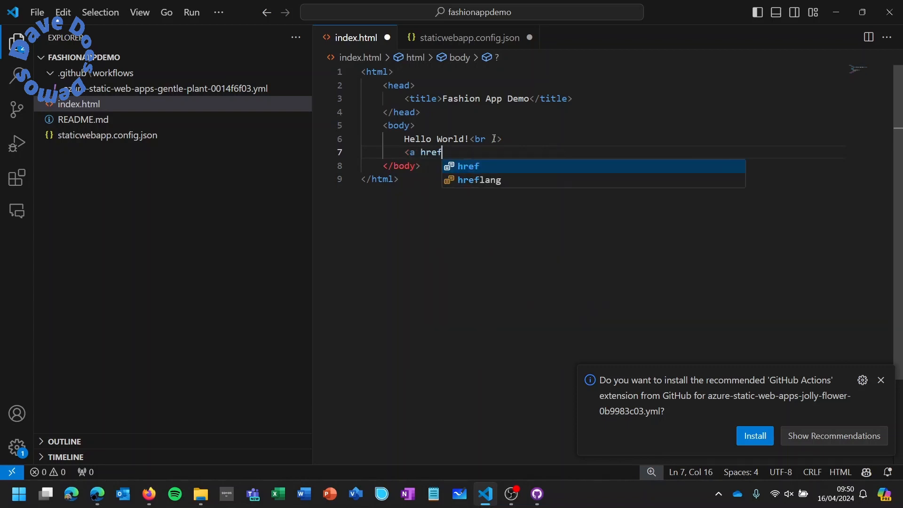
pyautogui.press('Tab')
pyautogui.write('"page1')
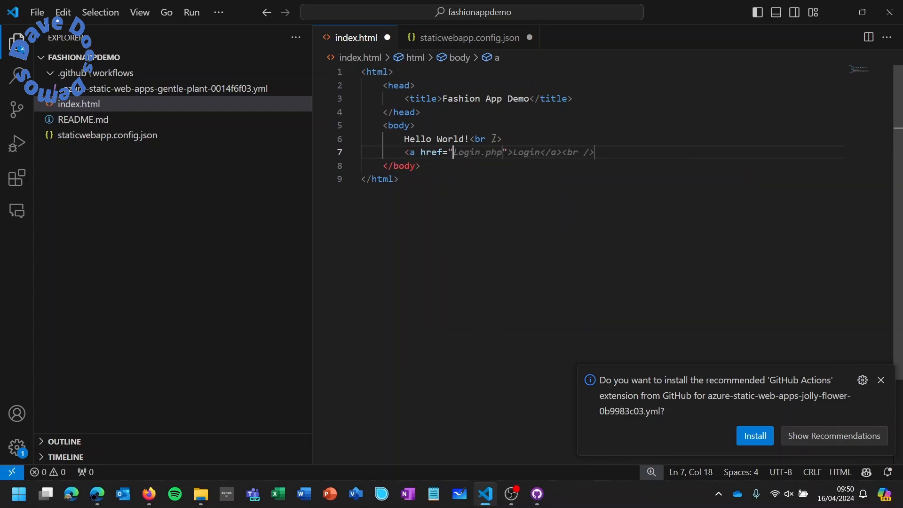
pyautogui.write('.html')
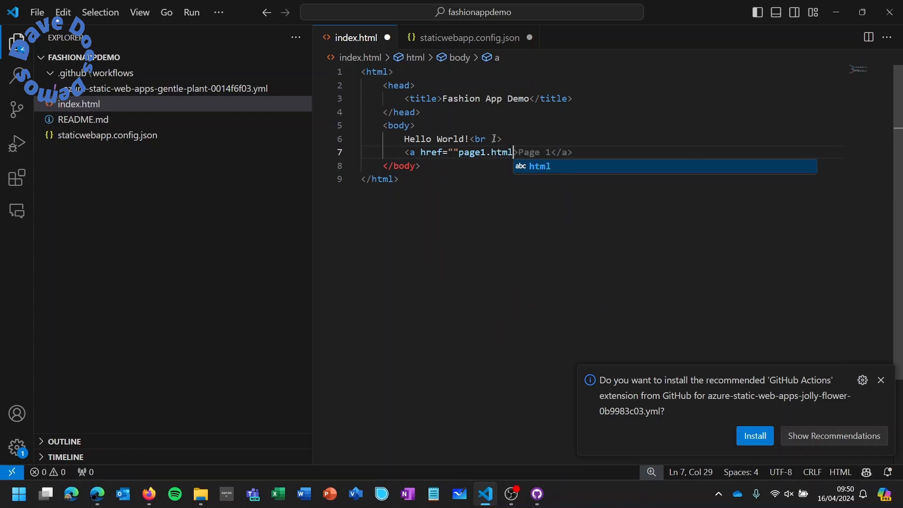
pyautogui.write('"')
# - Fix the doubled quote, finish the link text 'Go to page 1', copy the markup, and name a new file page1.html
pyautogui.press('Left')
pyautogui.press('Left')
pyautogui.press('Left')
pyautogui.press('Left')
pyautogui.press('Left')
pyautogui.press('Left')
pyautogui.press('Left')
pyautogui.press('Left')
pyautogui.press('Left')
pyautogui.press('Left')
pyautogui.press('Left')
pyautogui.press('BackSpace')
pyautogui.press('End')
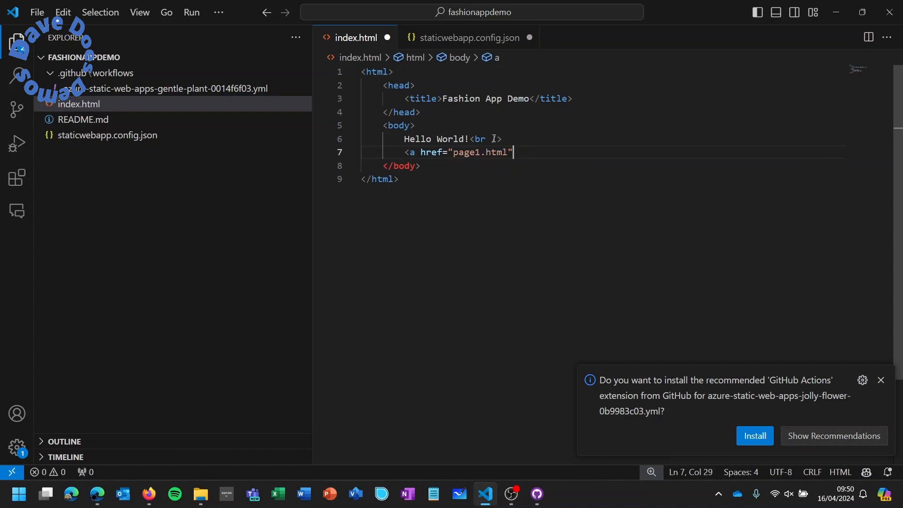
pyautogui.write('>Go tp')
pyautogui.press('BackSpace')
pyautogui.write('o to page 1</a>')
pyautogui.moveTo(447, 184); pyautogui.dragTo(360, 70)
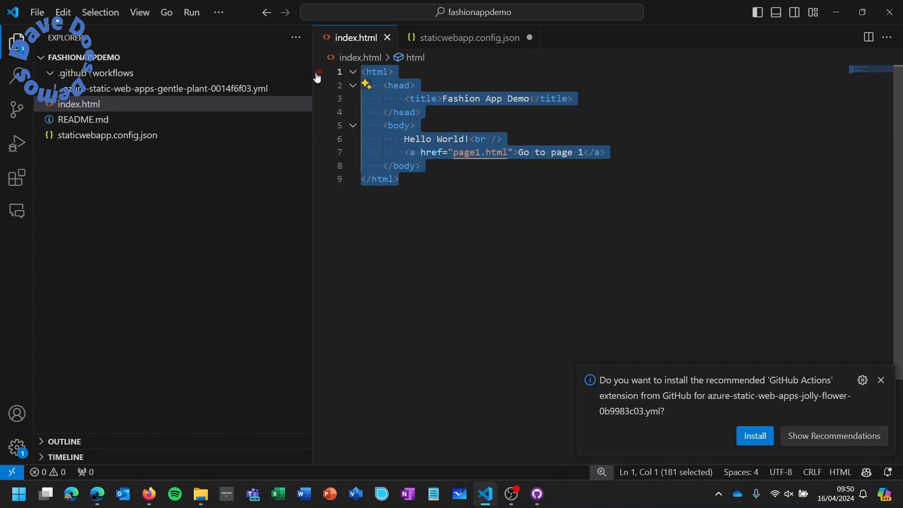
pyautogui.write('page1.html')
# - Paste the index markup into page1.html, retitle it 'Fashion App Demo - Page 1', make the body 'Welcome to page 1!', and save
pyautogui.press('Return')
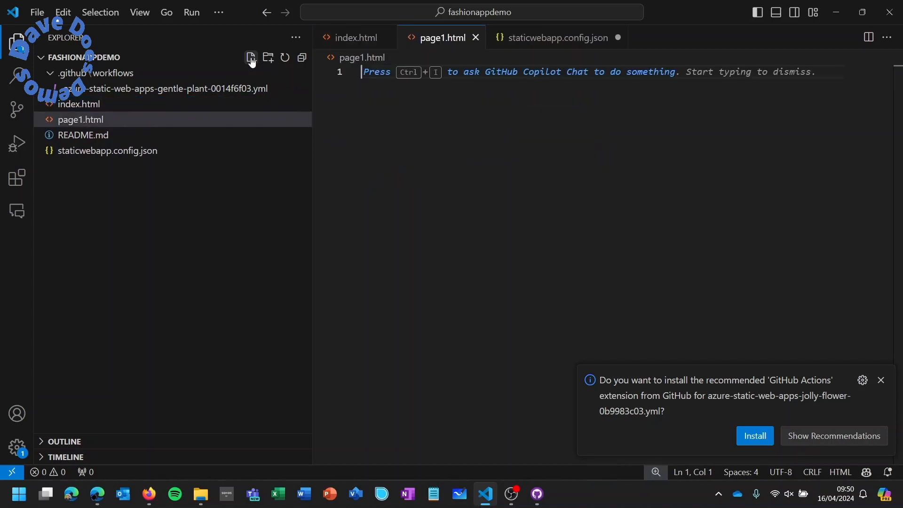
pyautogui.hotkey('ctrl', 'v')
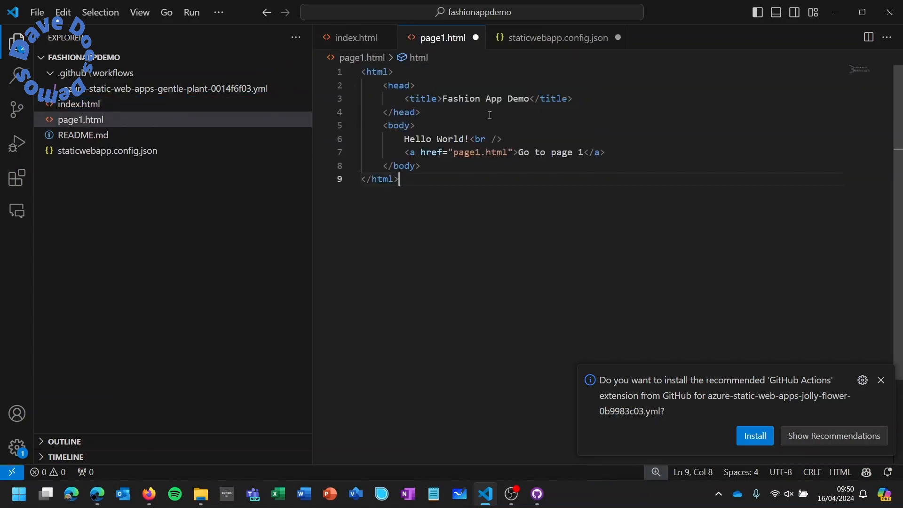
pyautogui.click(529, 99)
pyautogui.write('- Page ')
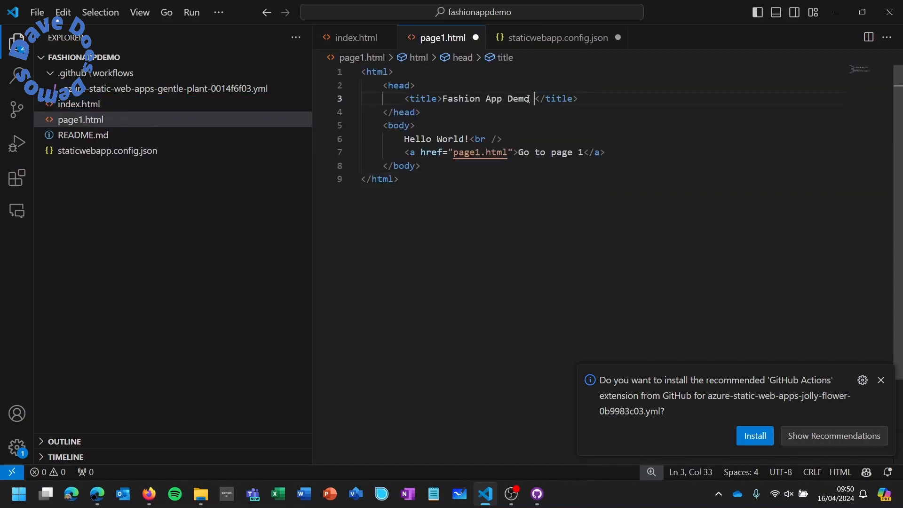
pyautogui.write('1')
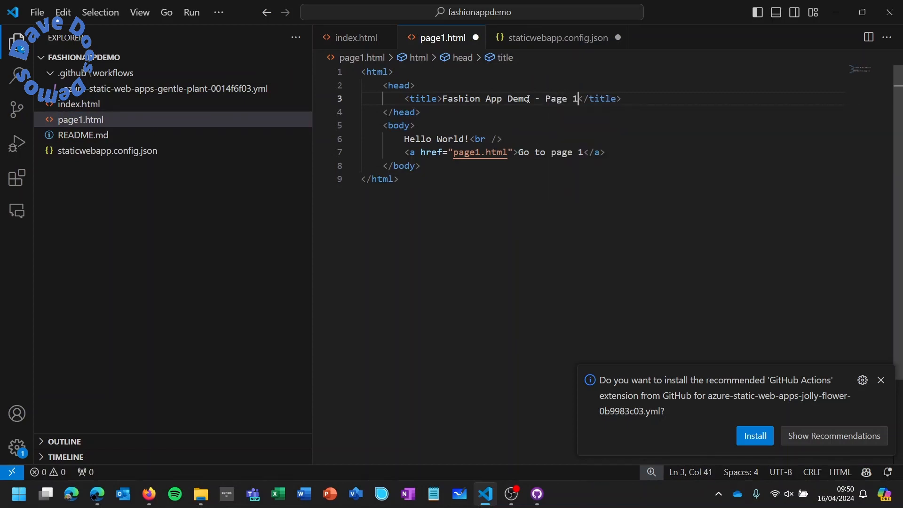
pyautogui.moveTo(607, 152); pyautogui.dragTo(407, 139)
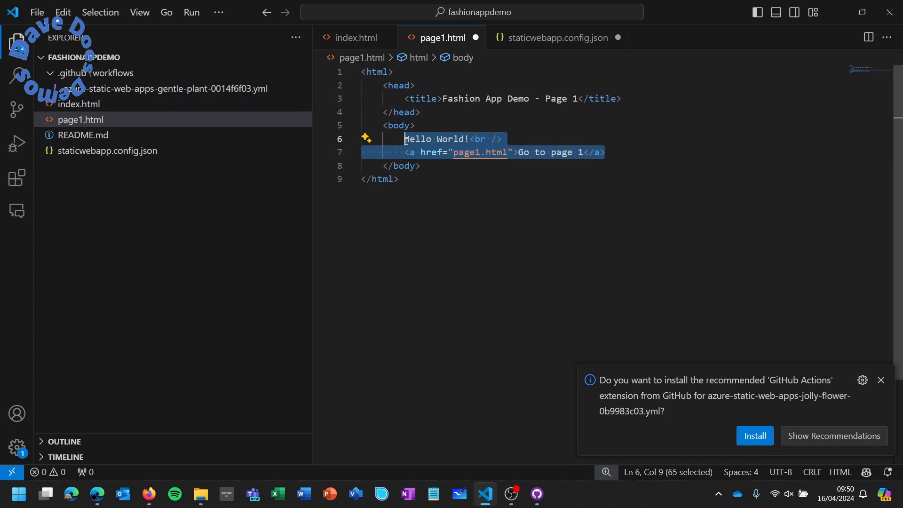
pyautogui.write('Welcome to ')
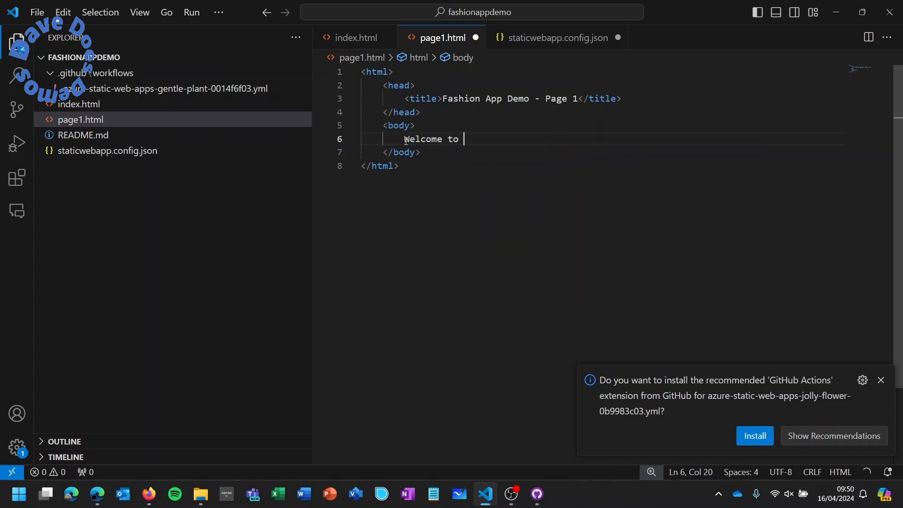
pyautogui.write('page 1!')
pyautogui.hotkey('ctrl', 's')
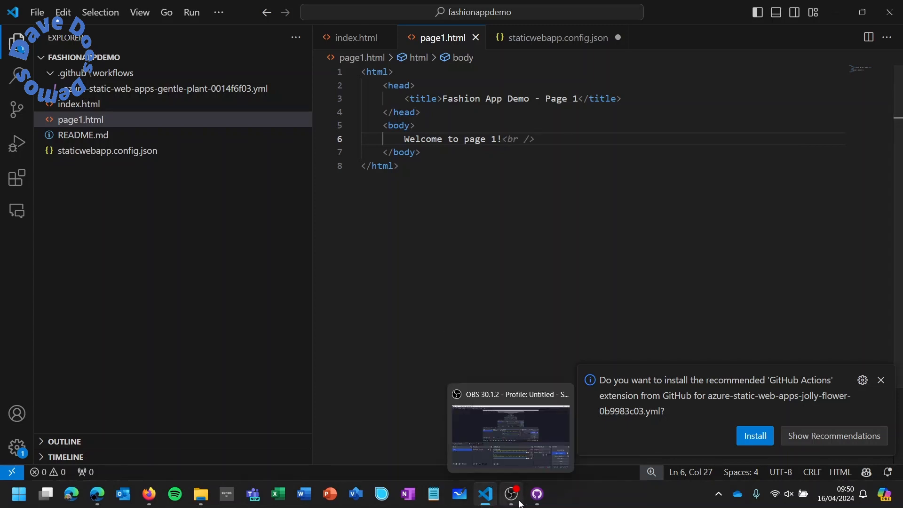
# - Commit index.html, page1.html and staticwebapp.config.json to main as 'auth' and push to origin
pyautogui.click(537, 494)
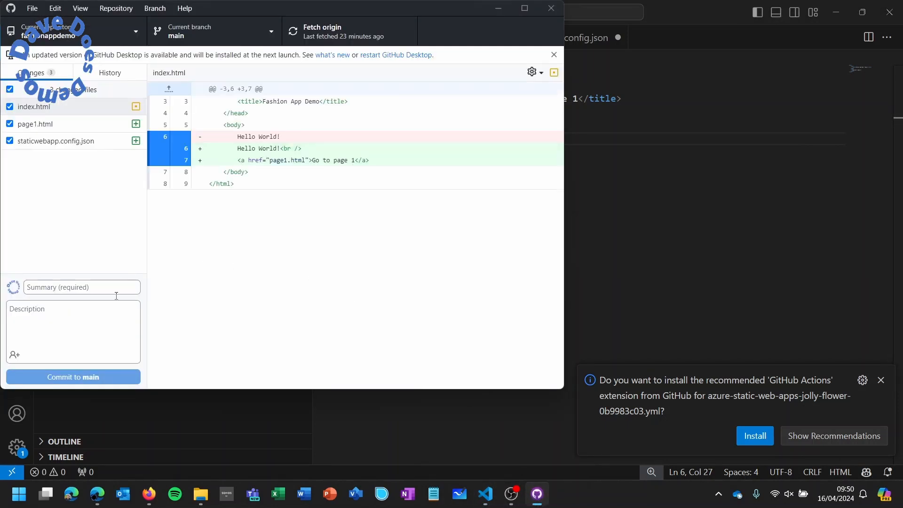
pyautogui.click(84, 288)
pyautogui.write('auth')
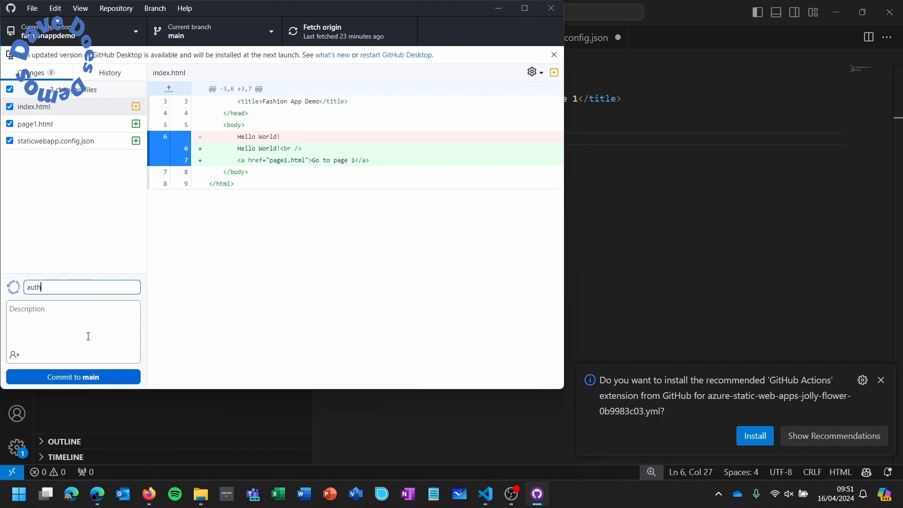
pyautogui.click(81, 375)
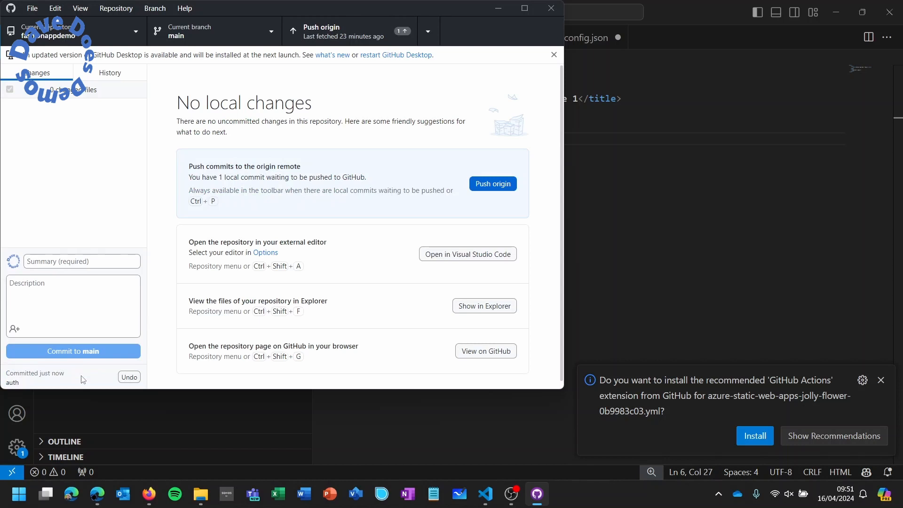
pyautogui.click(500, 183)
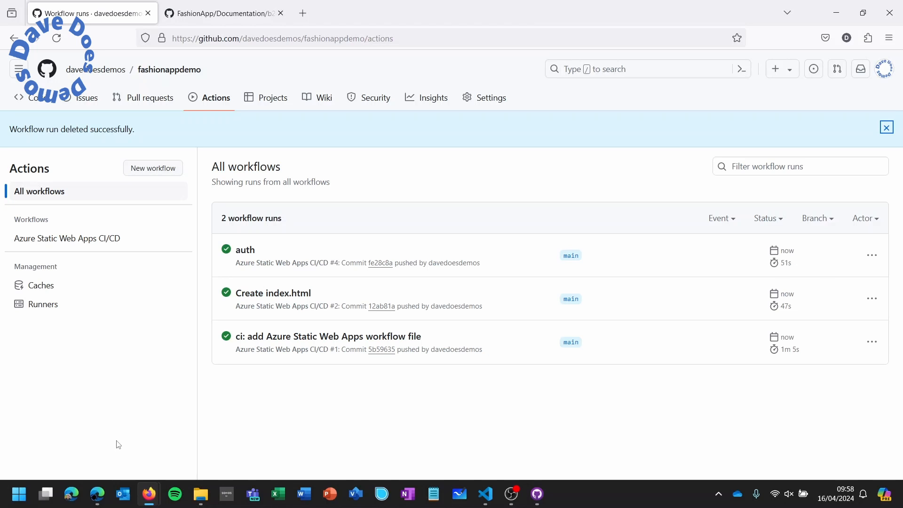
# - Refresh the Fashion App Demo tab in Edge to show the new Go to page 1 link
pyautogui.click(98, 500)
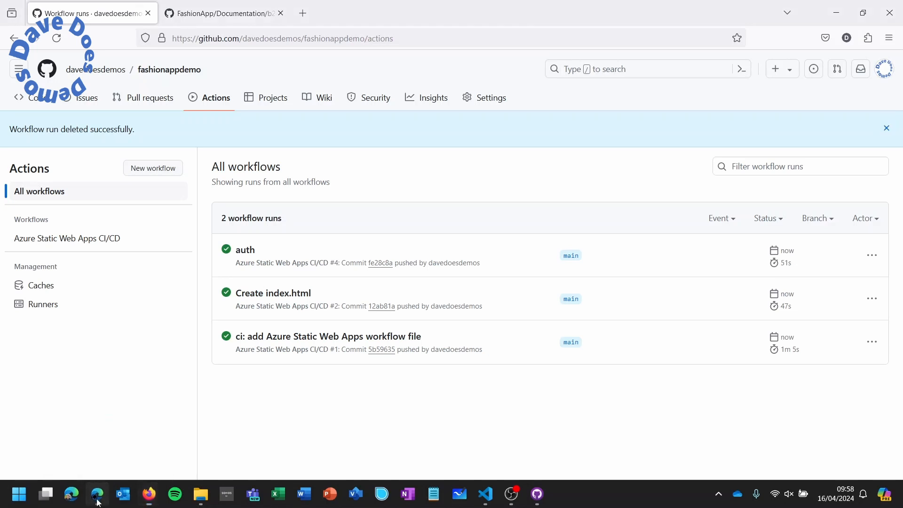
pyautogui.click(425, 14)
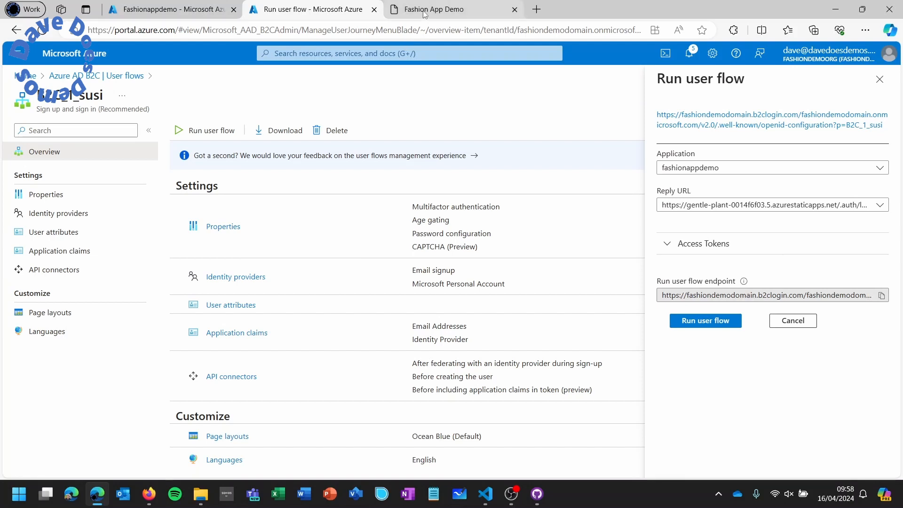
pyautogui.click(42, 32)
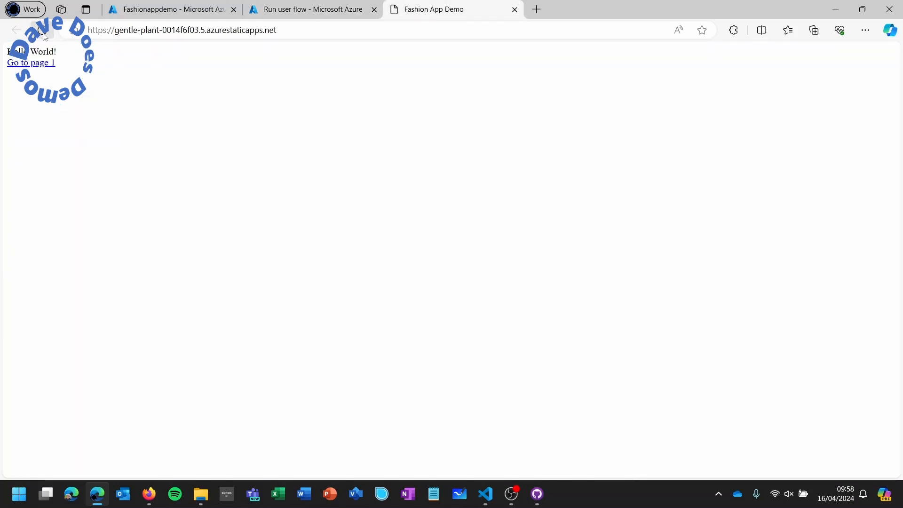
# - Follow Go to page 1, sign in with a Microsoft personal account, accept consent, and reach 'Welcome to page 1!'
pyautogui.click(44, 65)
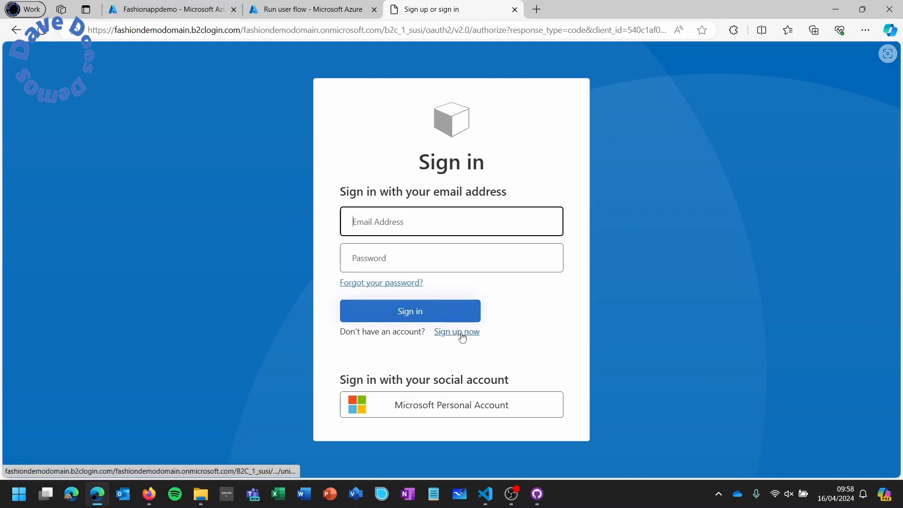
pyautogui.click(447, 407)
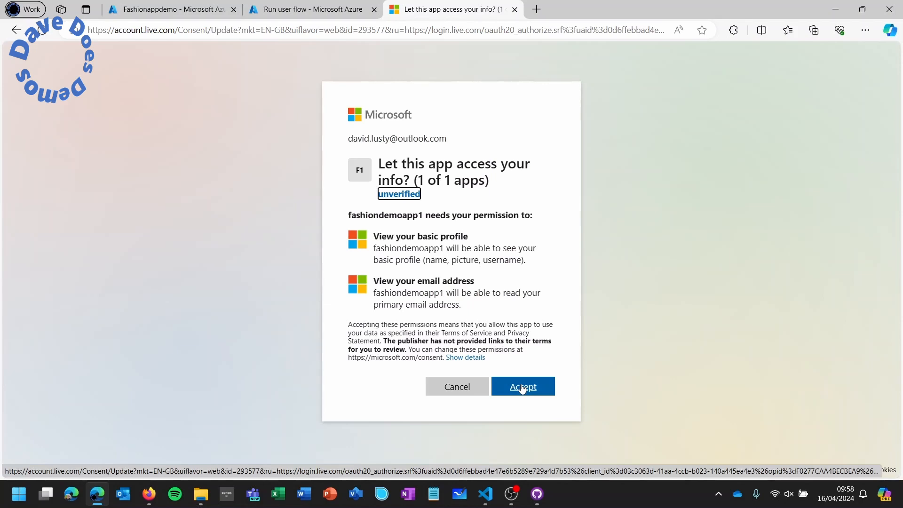
pyautogui.click(522, 388)
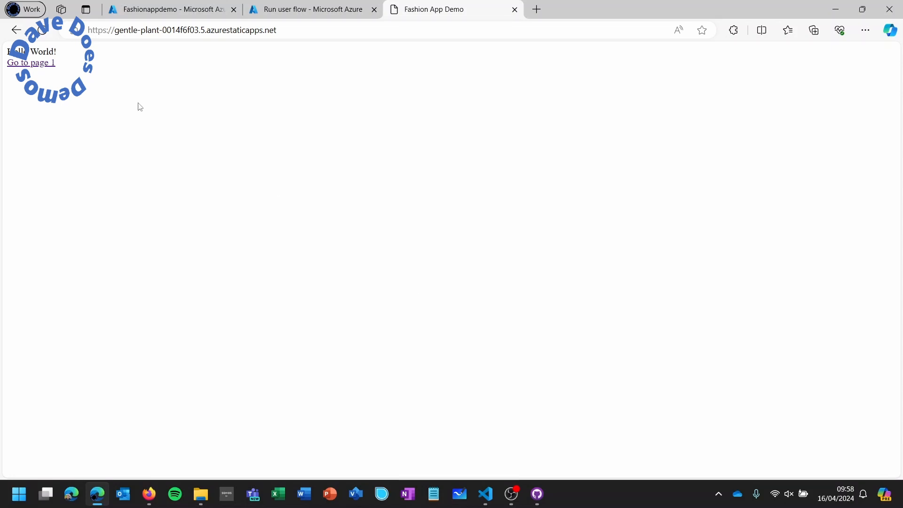
pyautogui.click(42, 64)
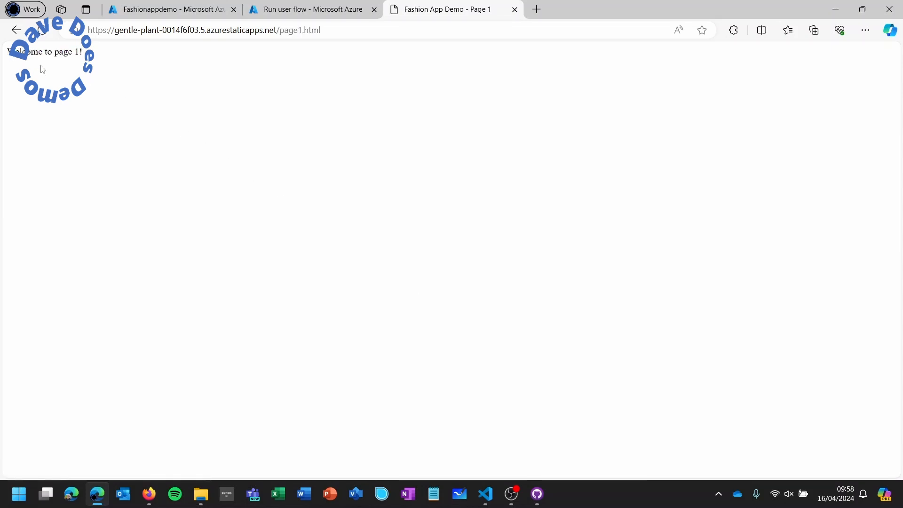
pyautogui.moveTo(9, 52); pyautogui.dragTo(98, 56)
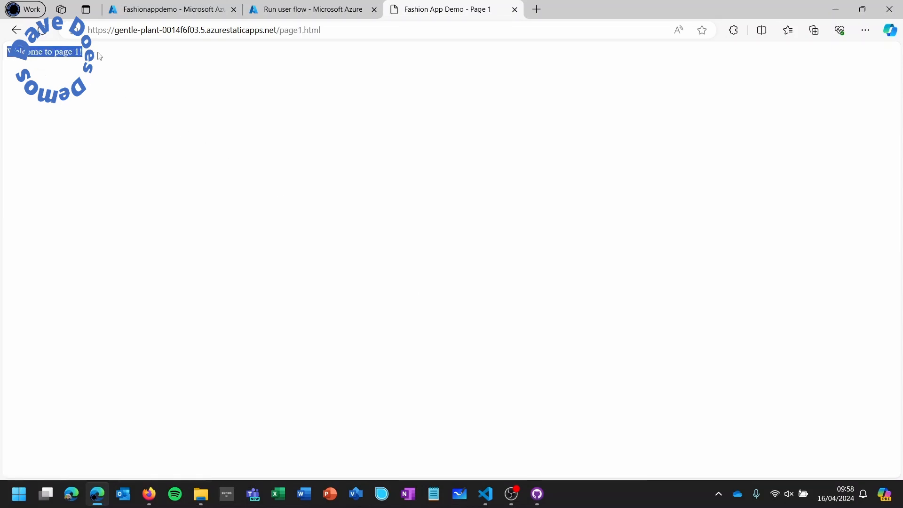